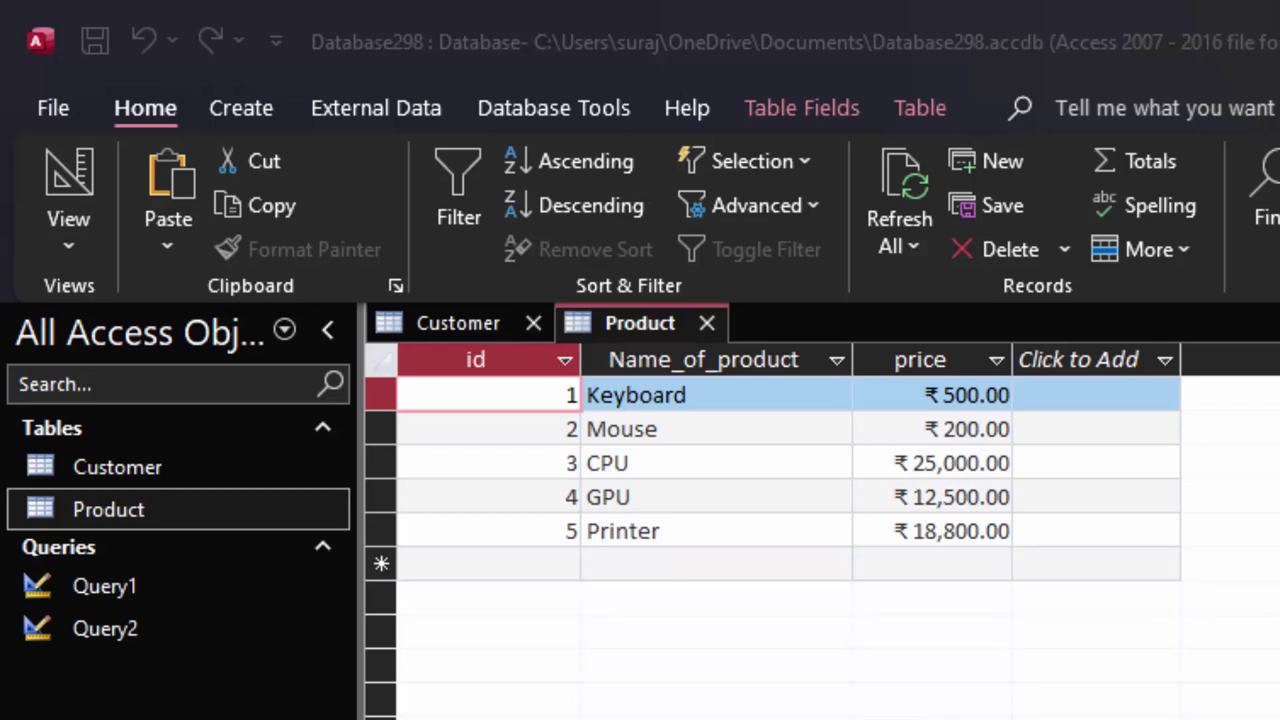
- Close the Customer table and review the CPU record's ₹25,000.00 price in the Product datasheet
left_click(530, 325)
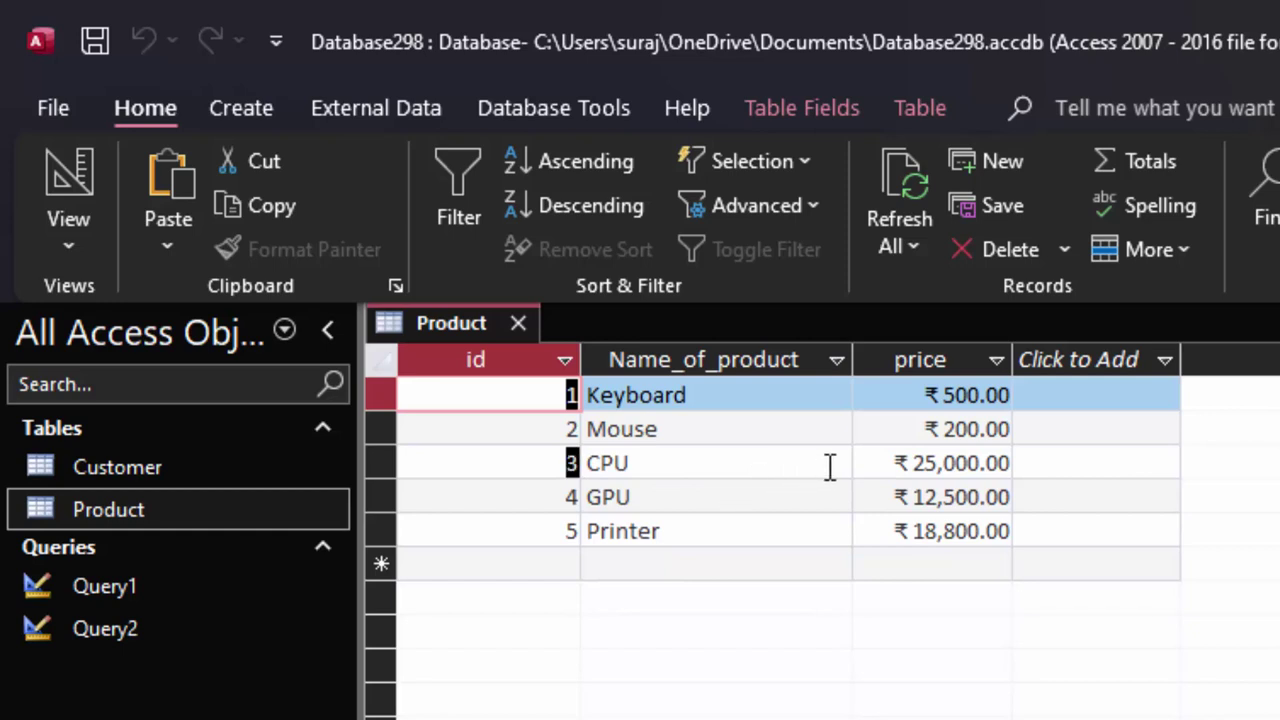
left_click(876, 467)
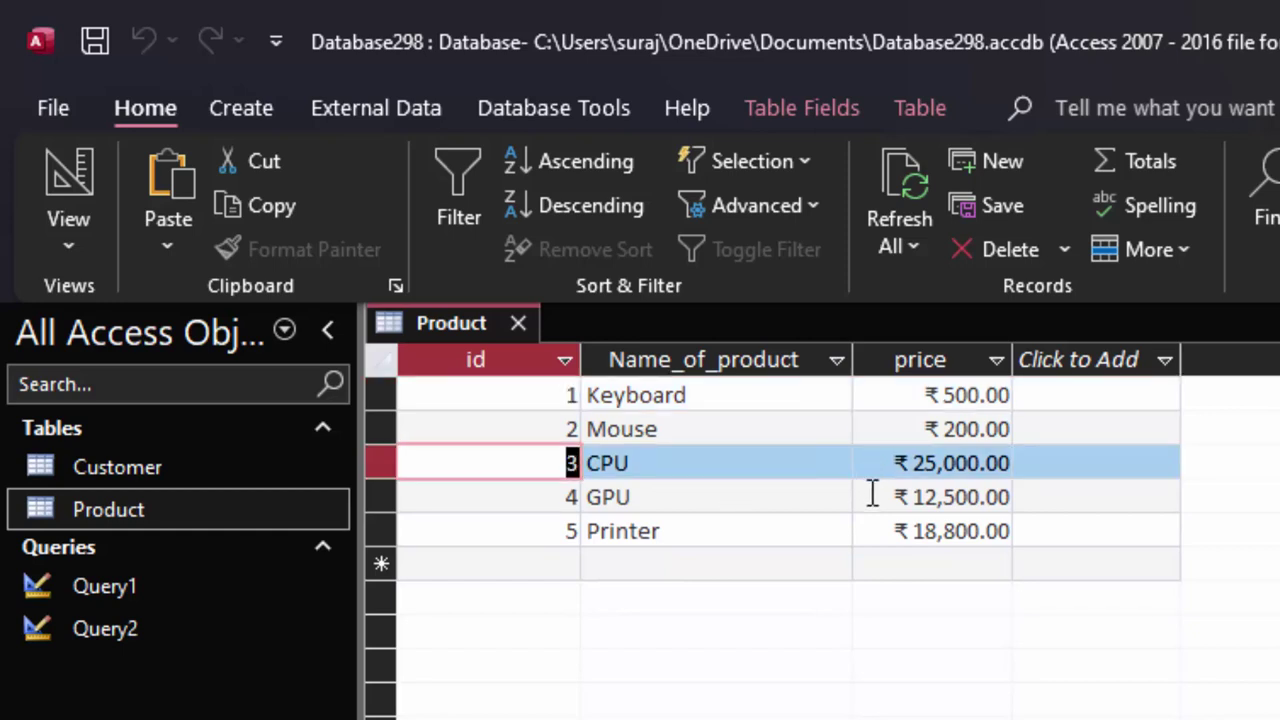
left_click(1010, 462)
left_click_drag(1010, 462, 630, 440)
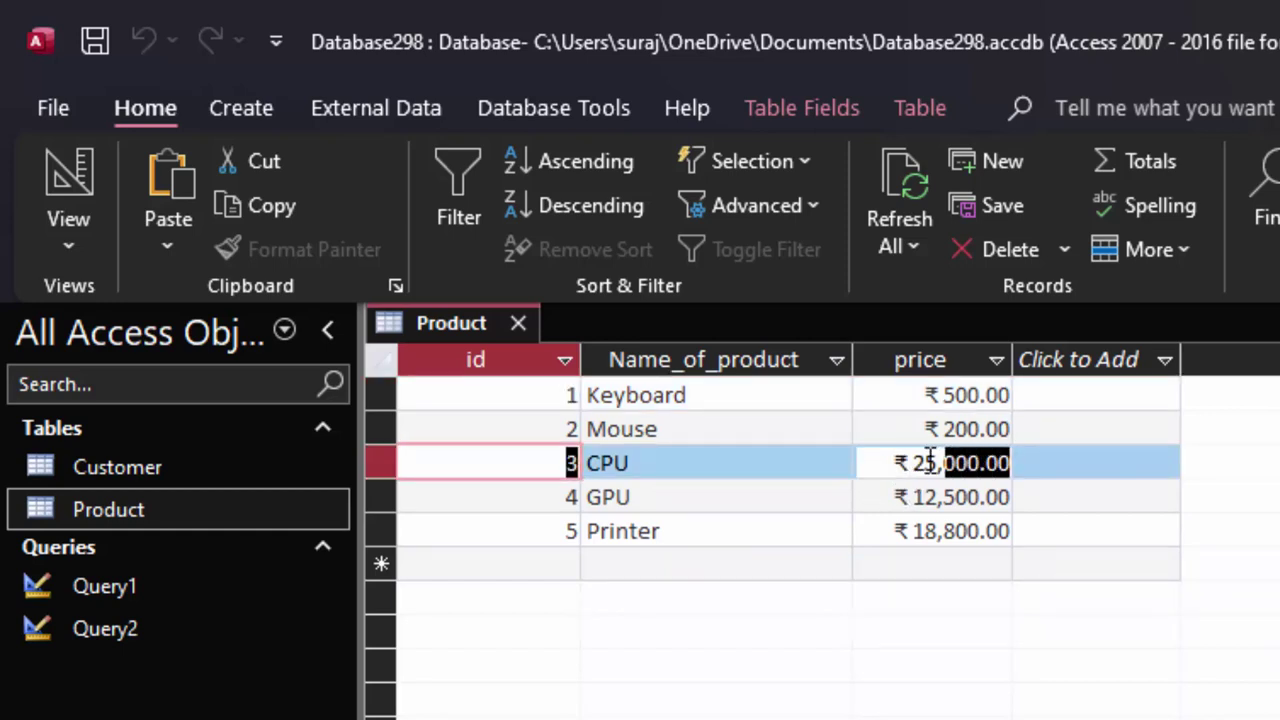
left_click_drag(557, 455, 643, 470)
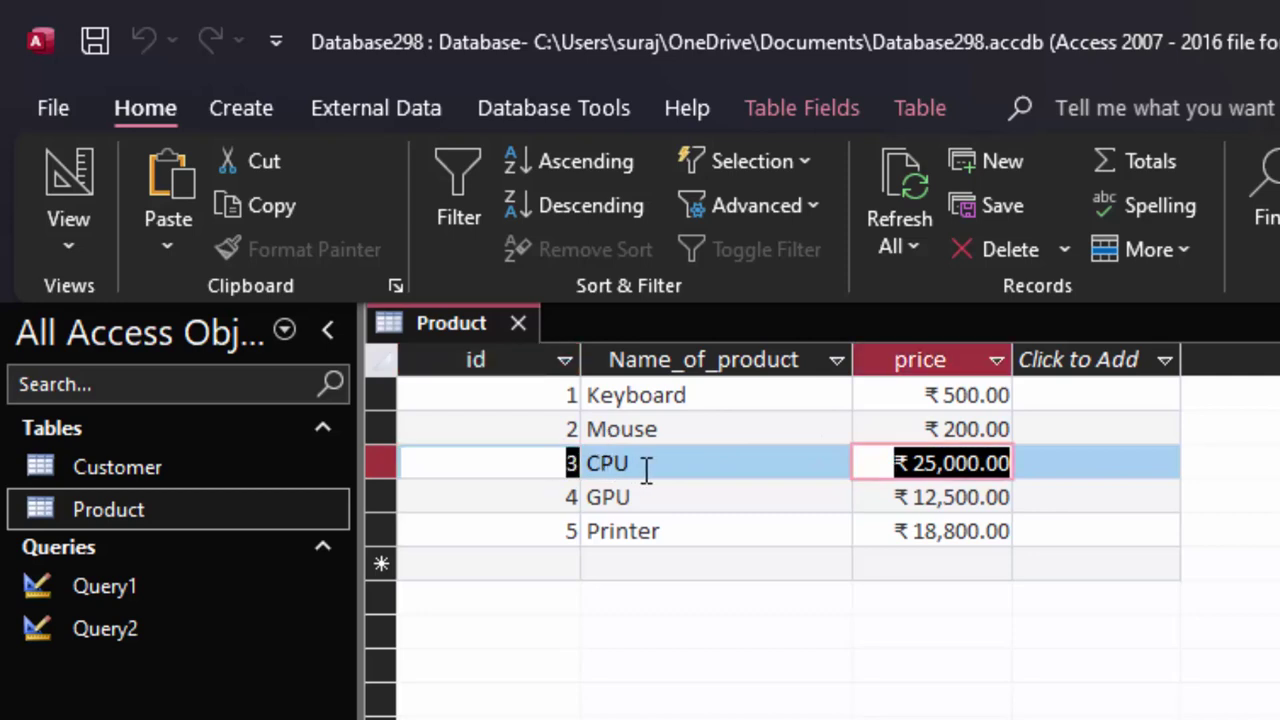
key("Home")
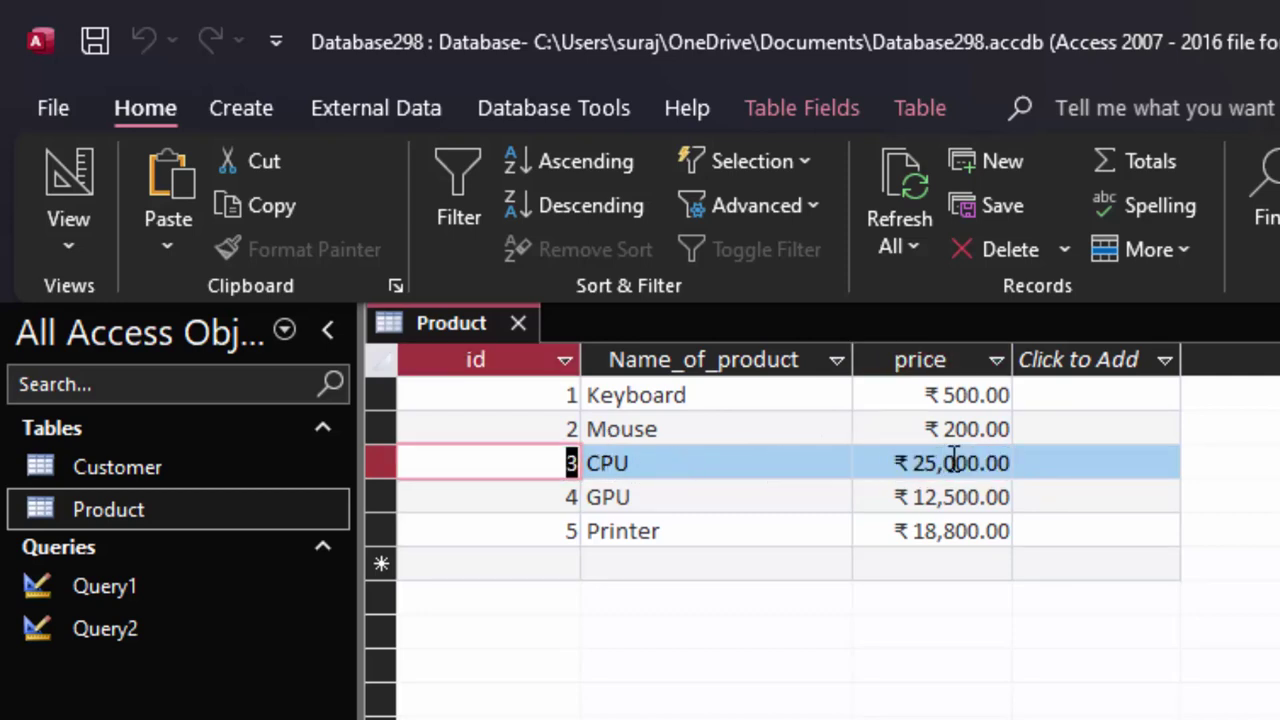
left_click_drag(891, 465, 990, 484)
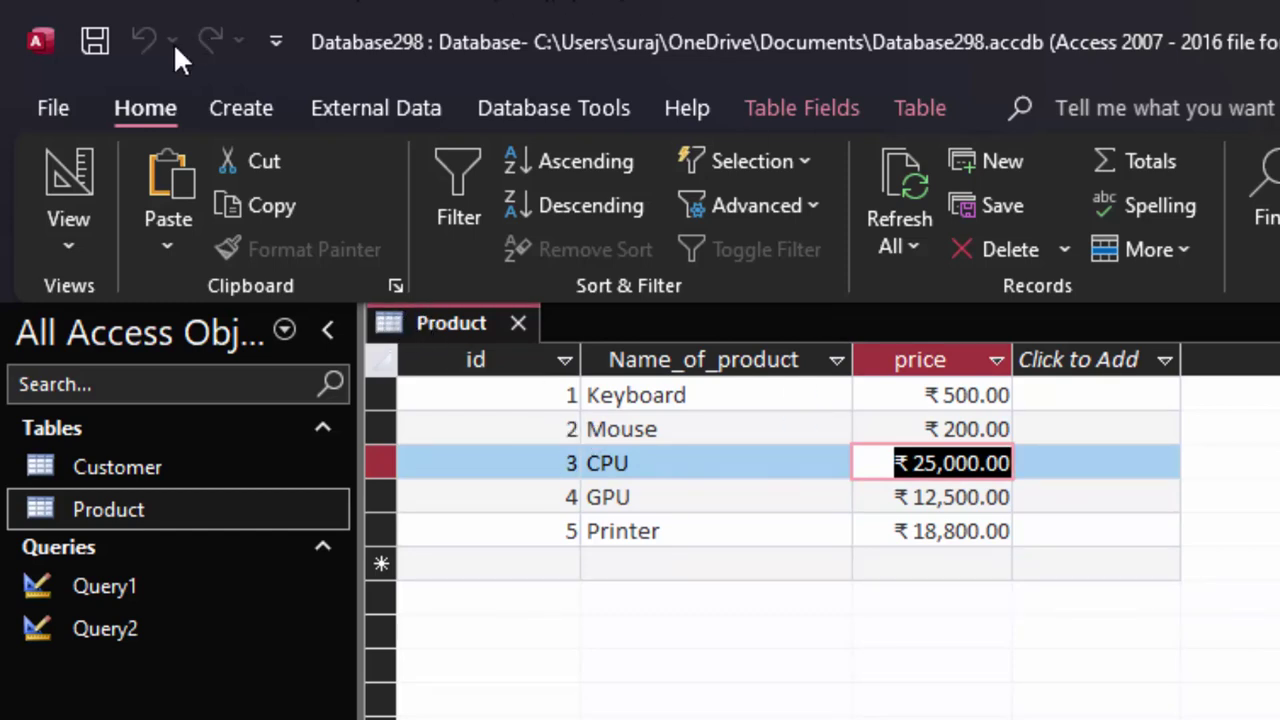
- Create a new query in SQL View and replace the default text with 'select * from Product where'
left_click(216, 105)
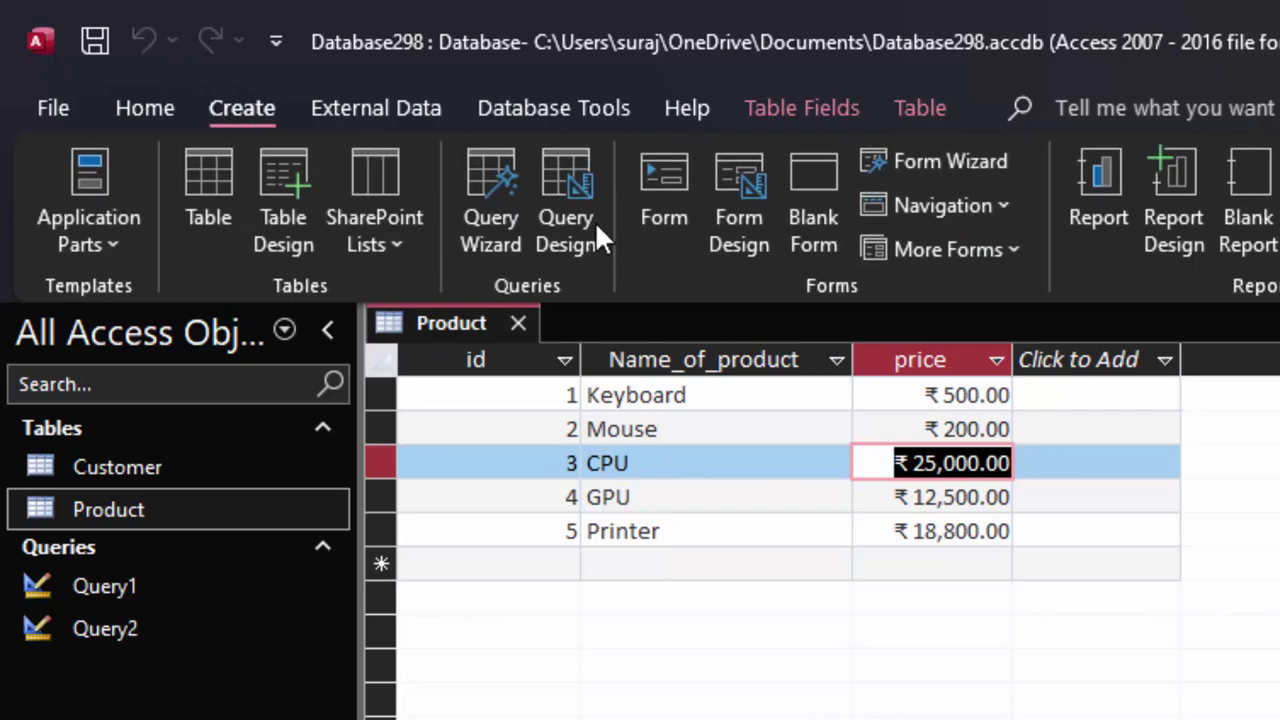
left_click(592, 178)
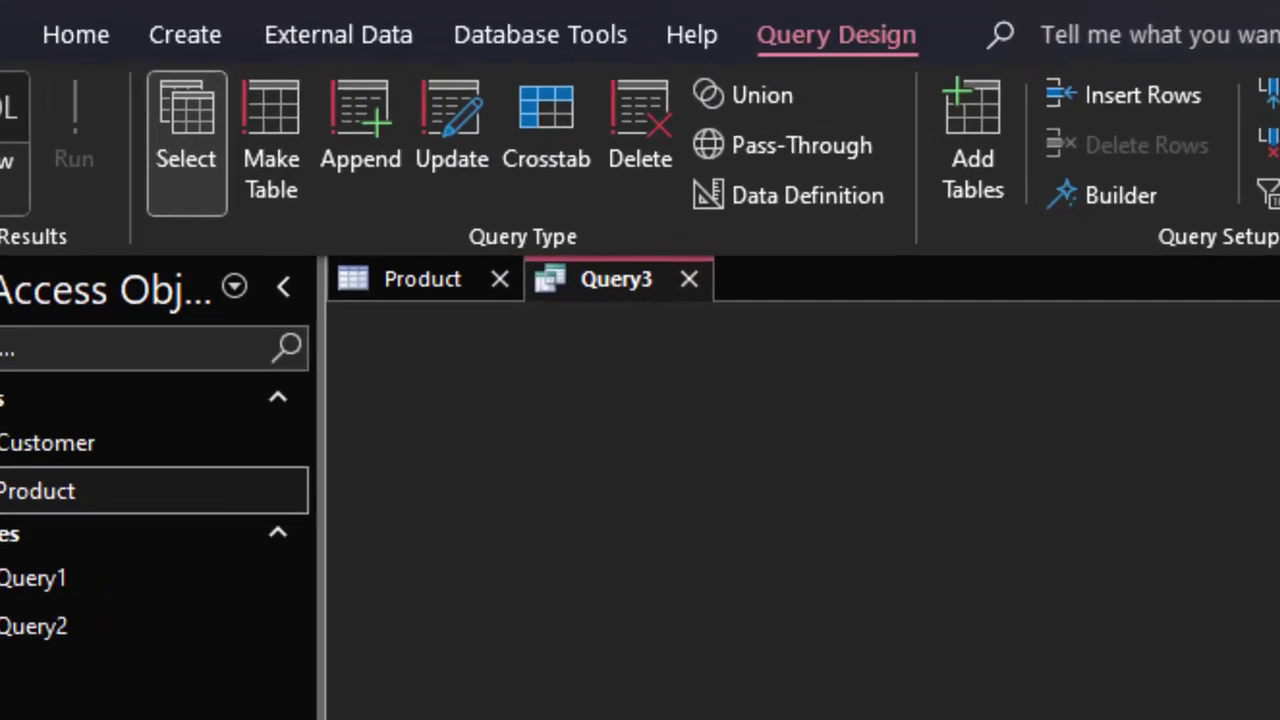
left_click(40, 180)
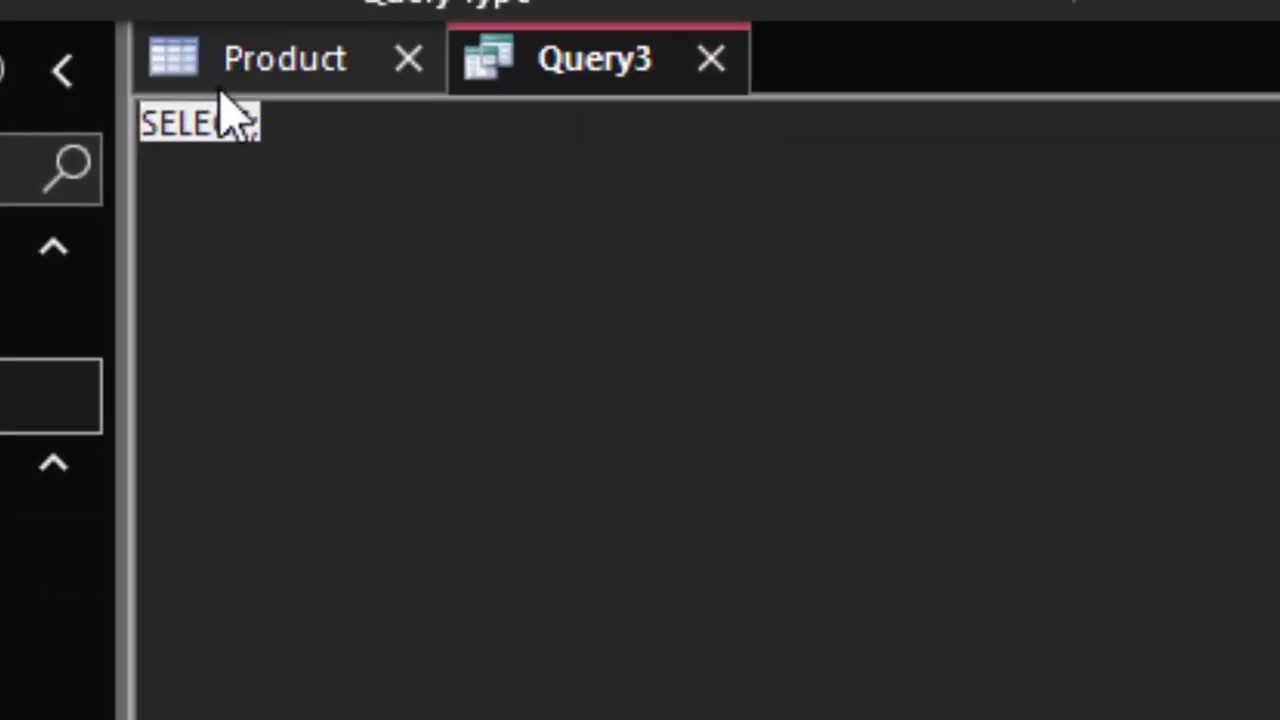
left_click_drag(314, 118, 142, 122)
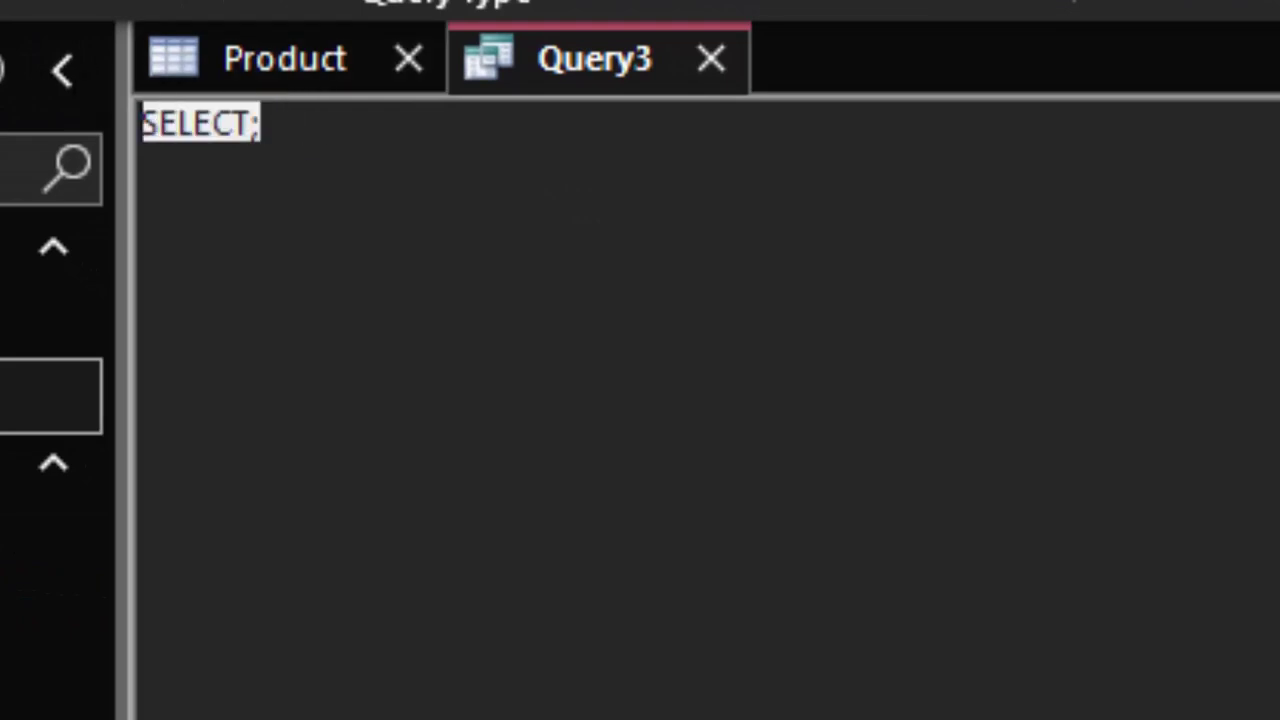
type("select")
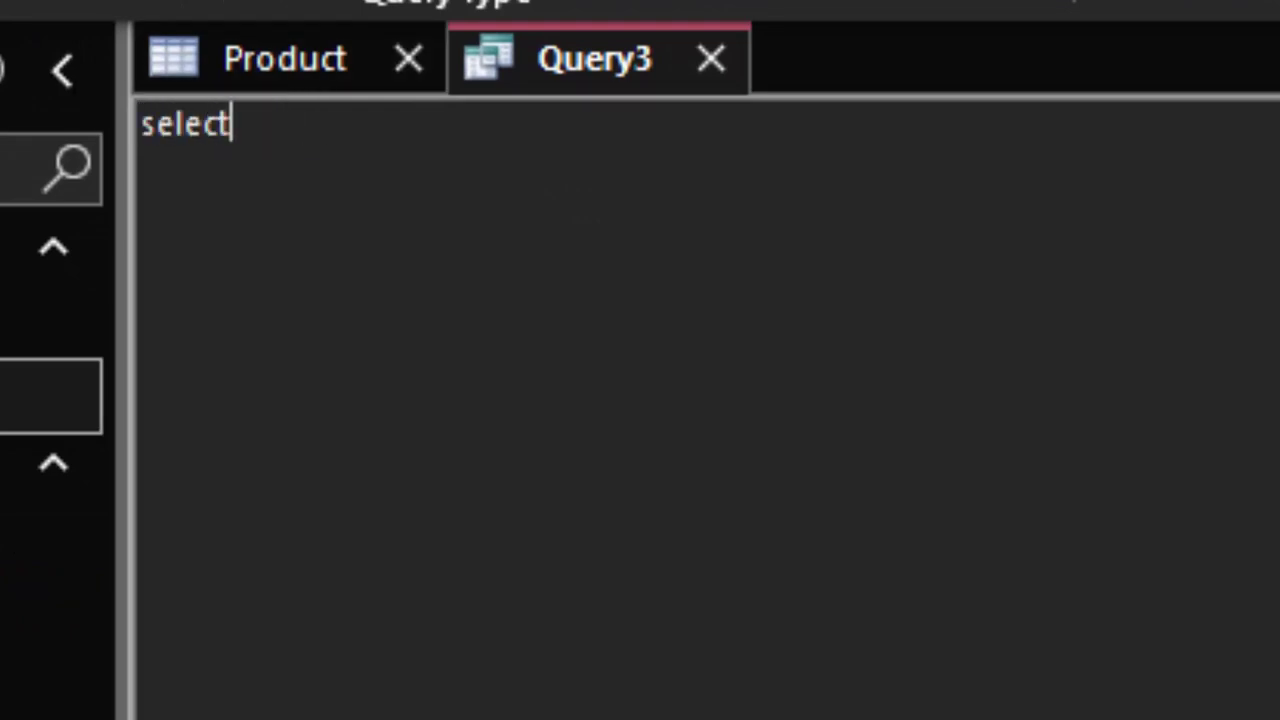
type(" * fro")
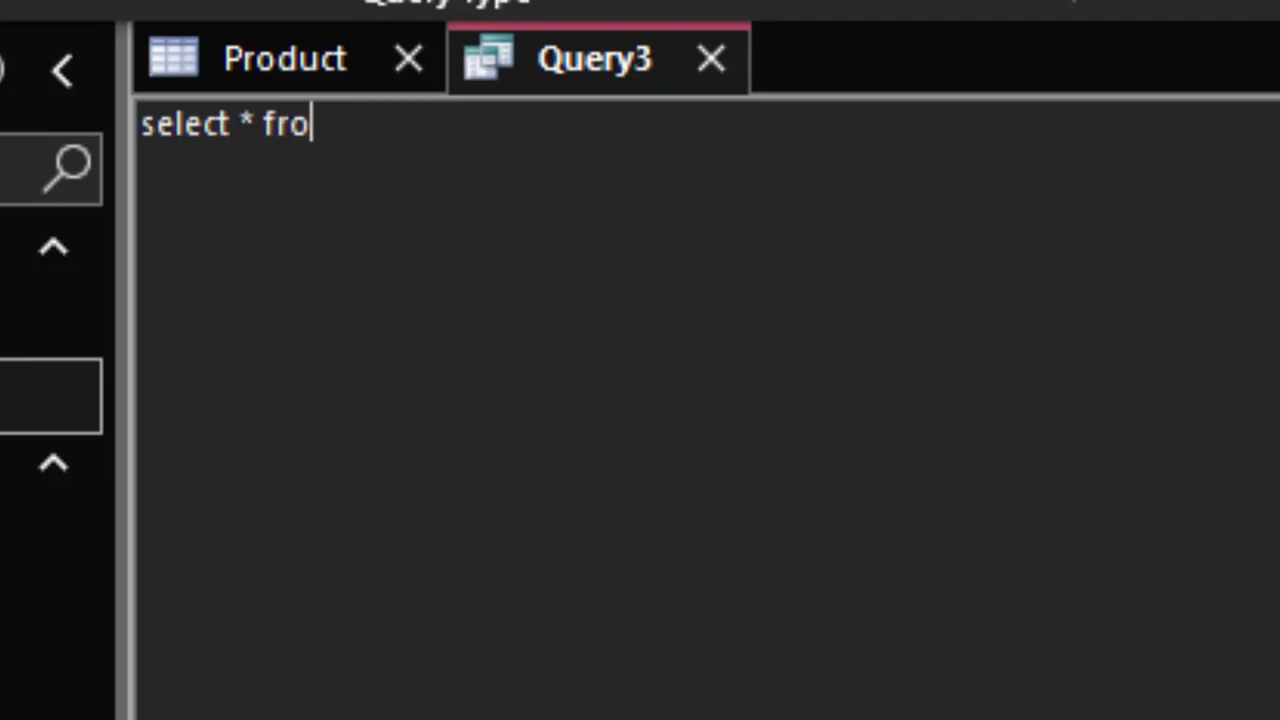
type("m ")
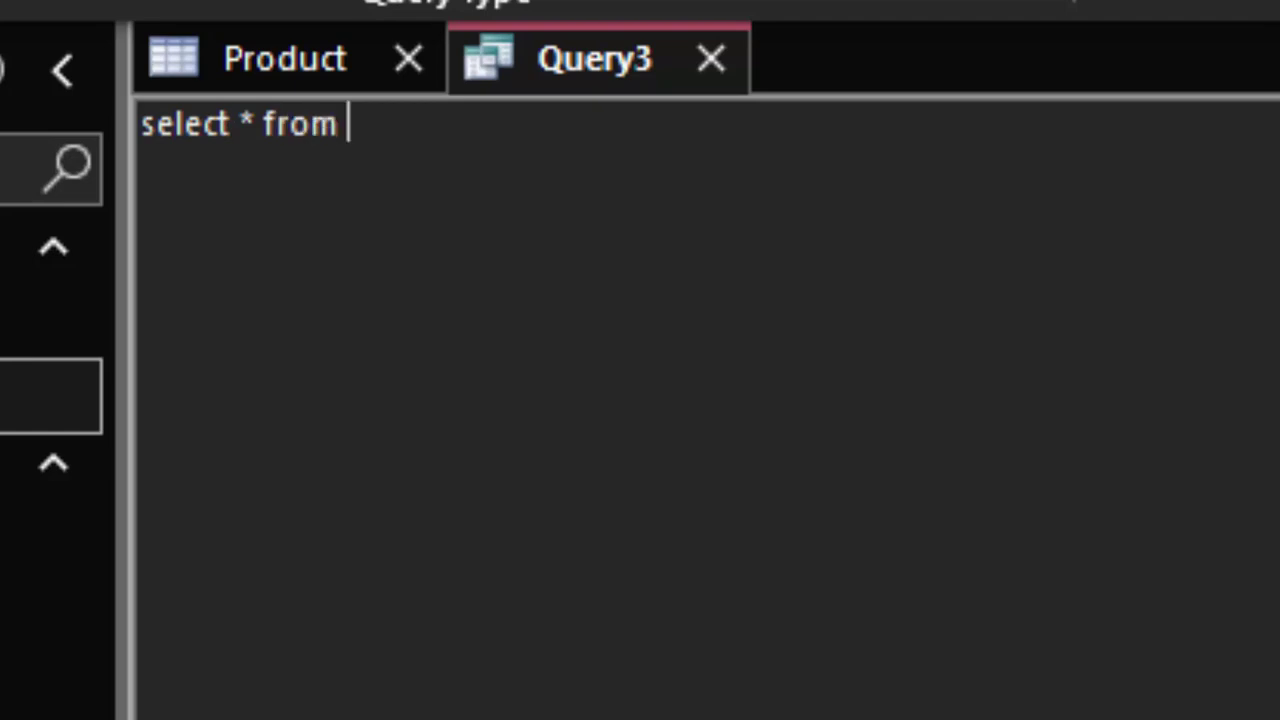
type("Produ")
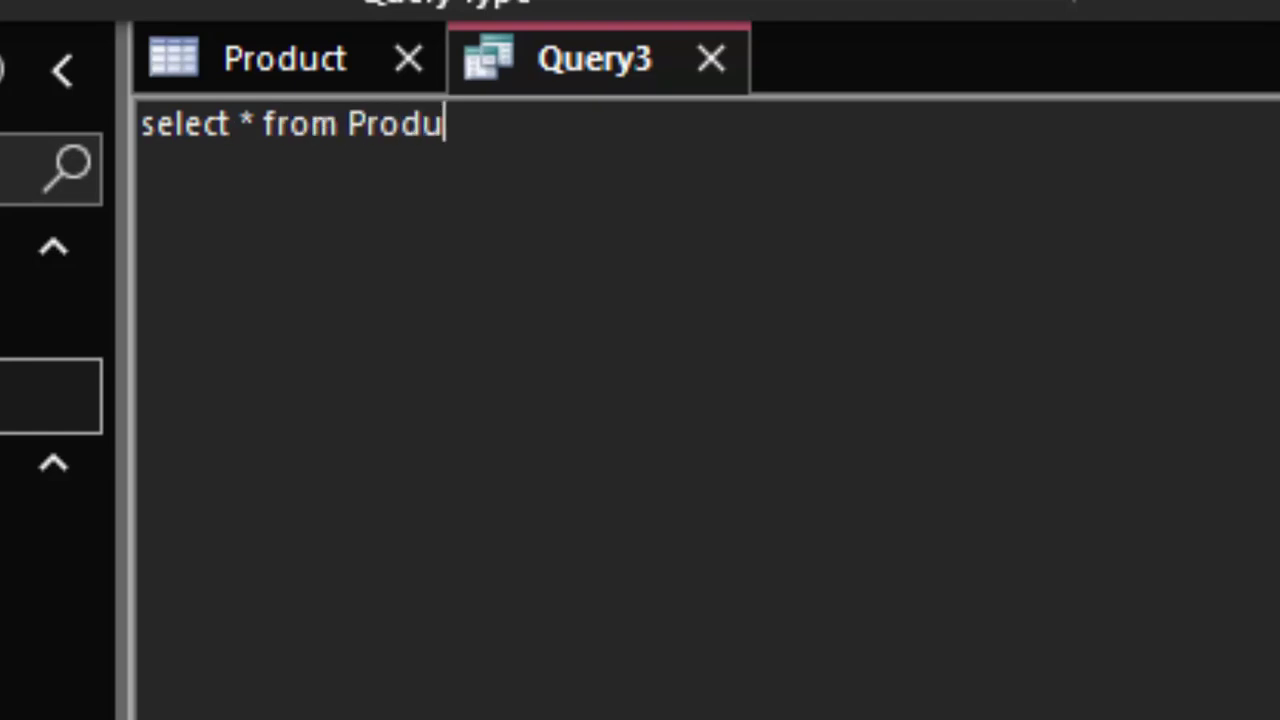
type("ct ")
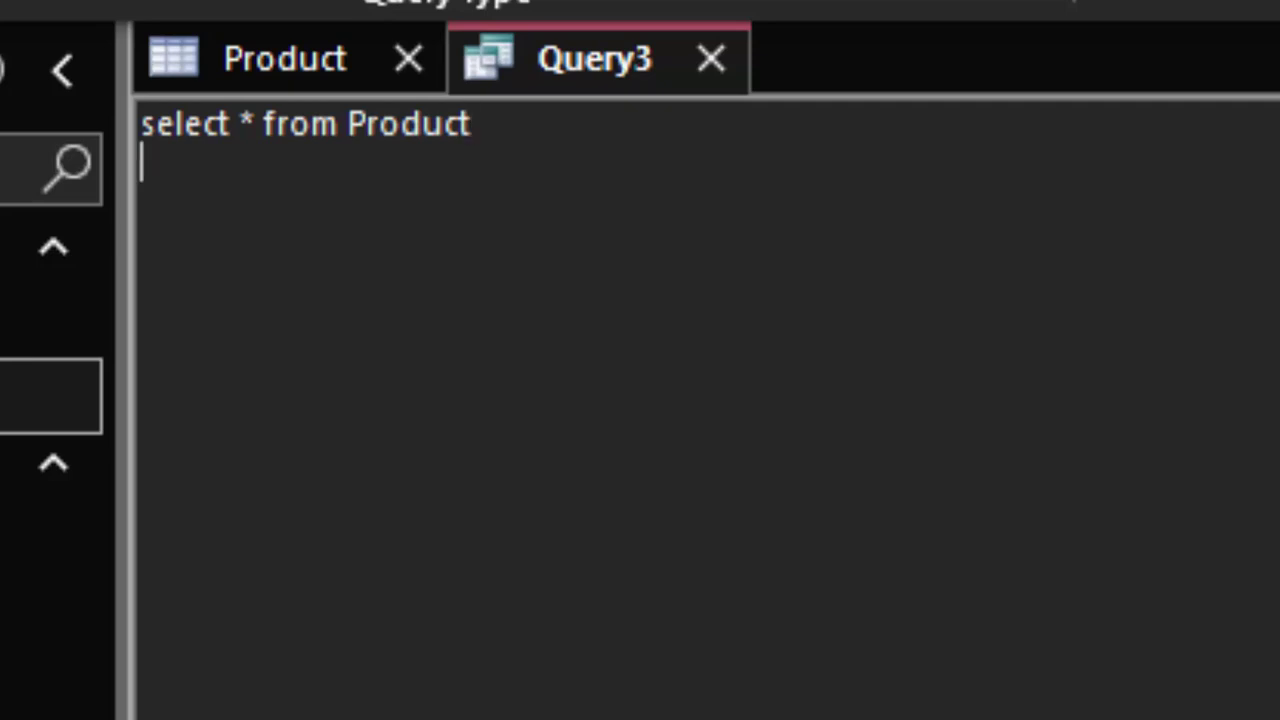
type("where")
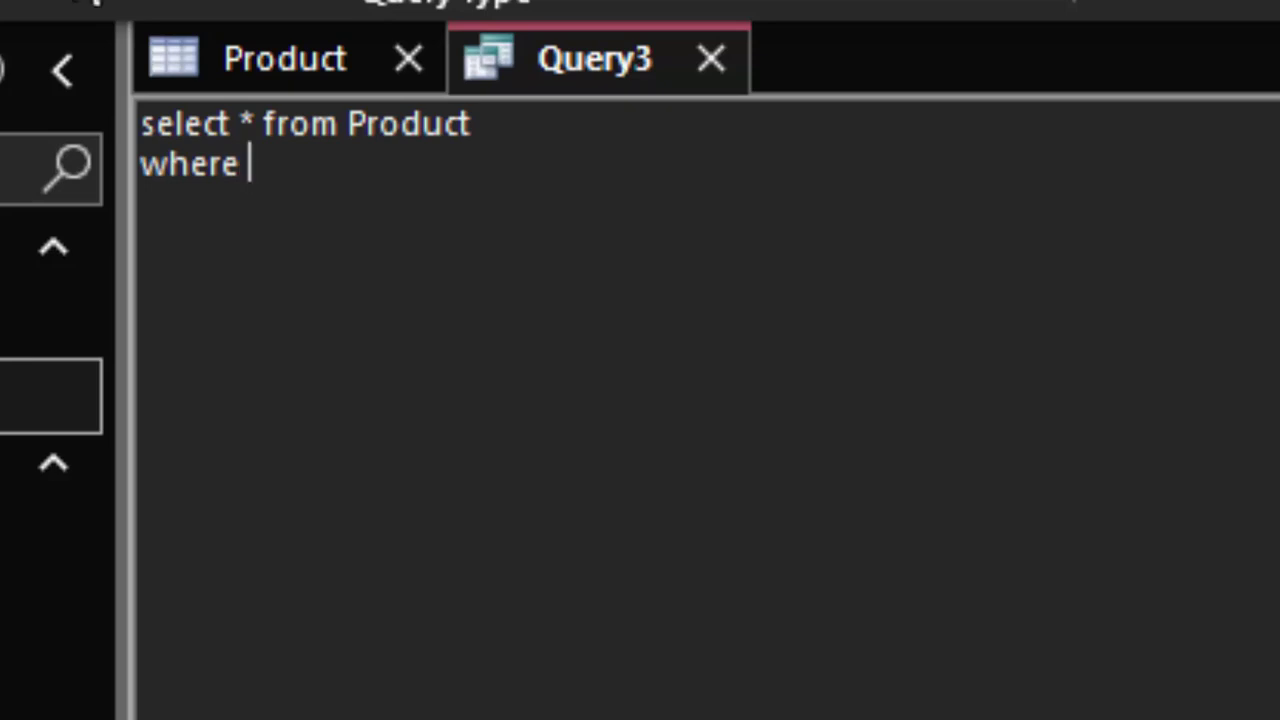
- Look up the CPU record's id value 3 in the Product datasheet, then return to Query3
left_click(255, 75)
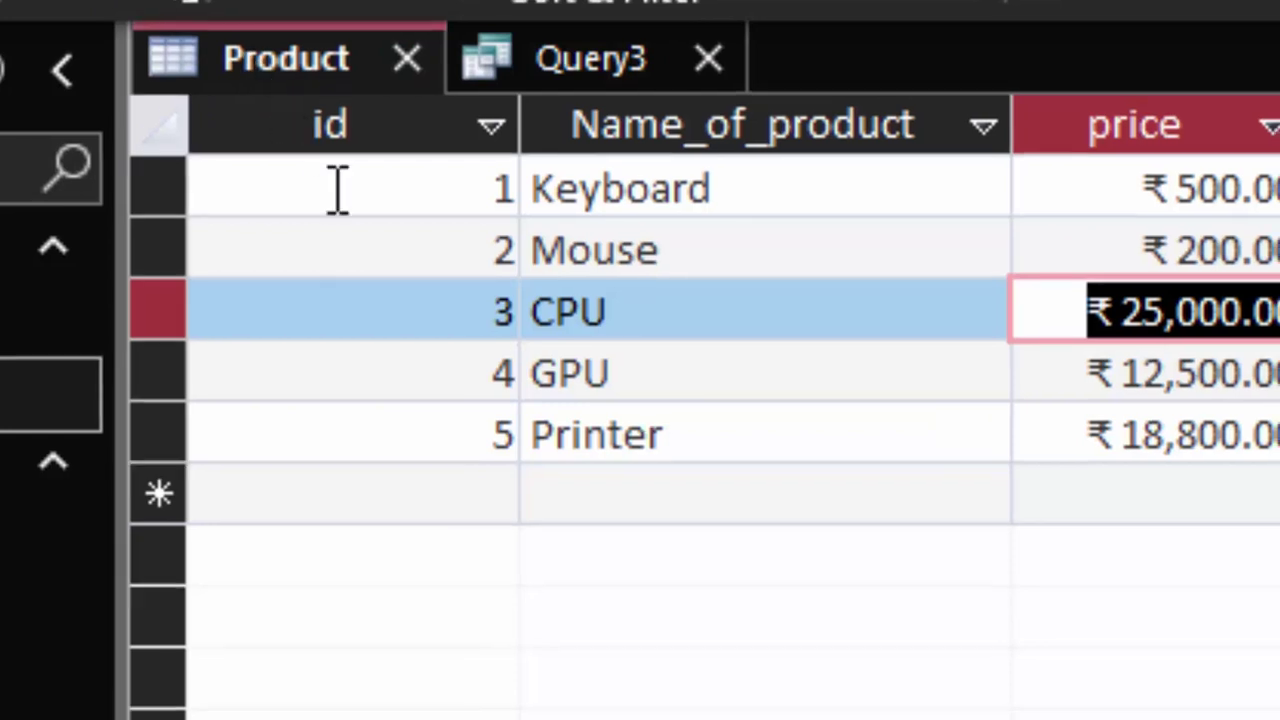
left_click(411, 288)
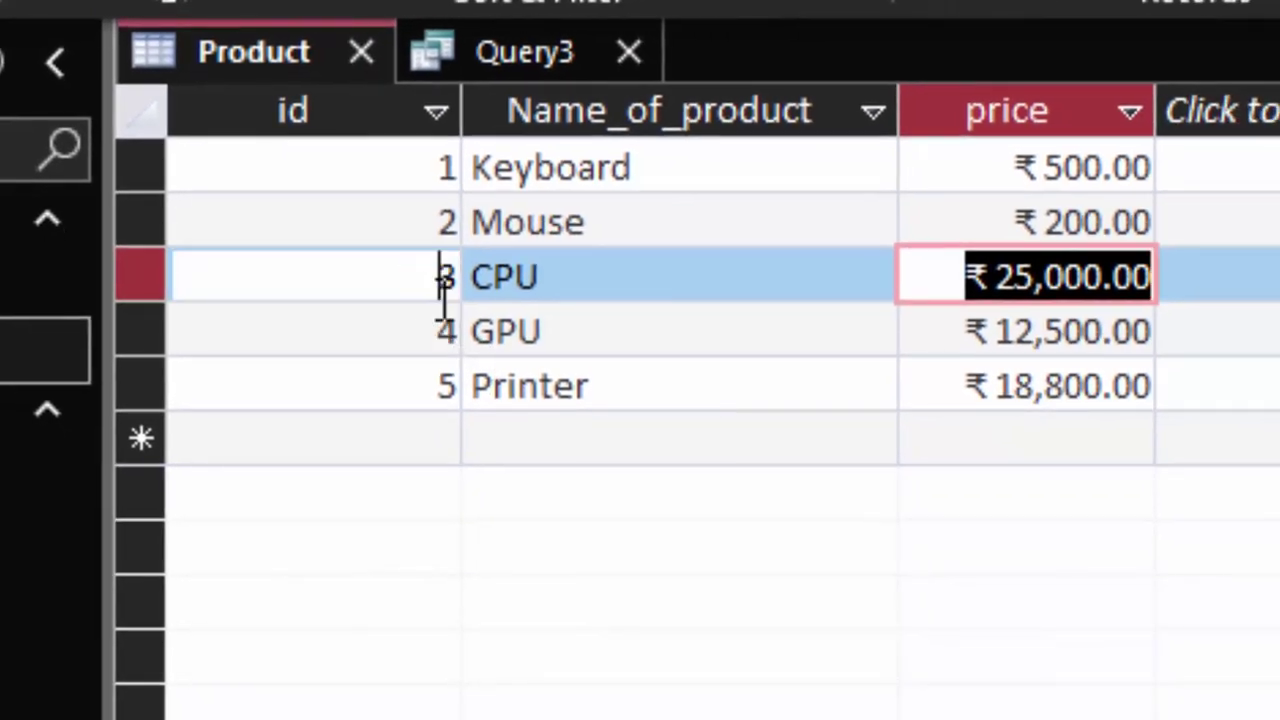
double_click(445, 280)
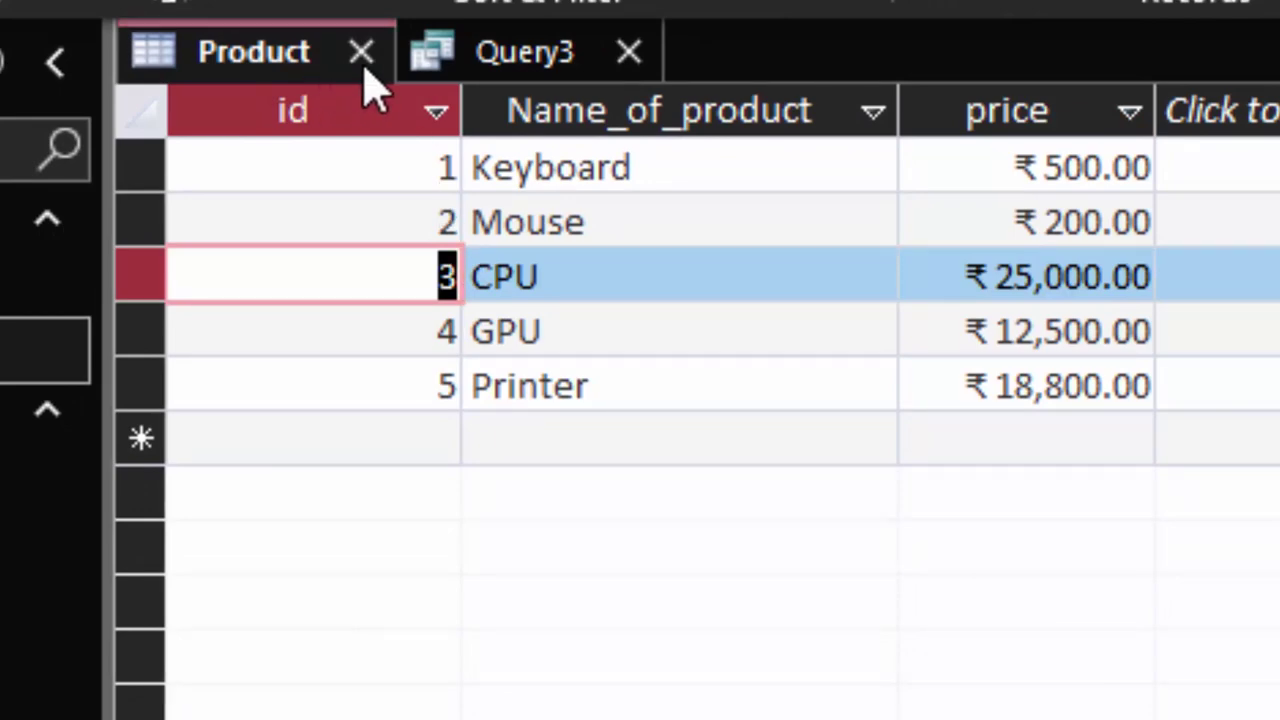
left_click(560, 48)
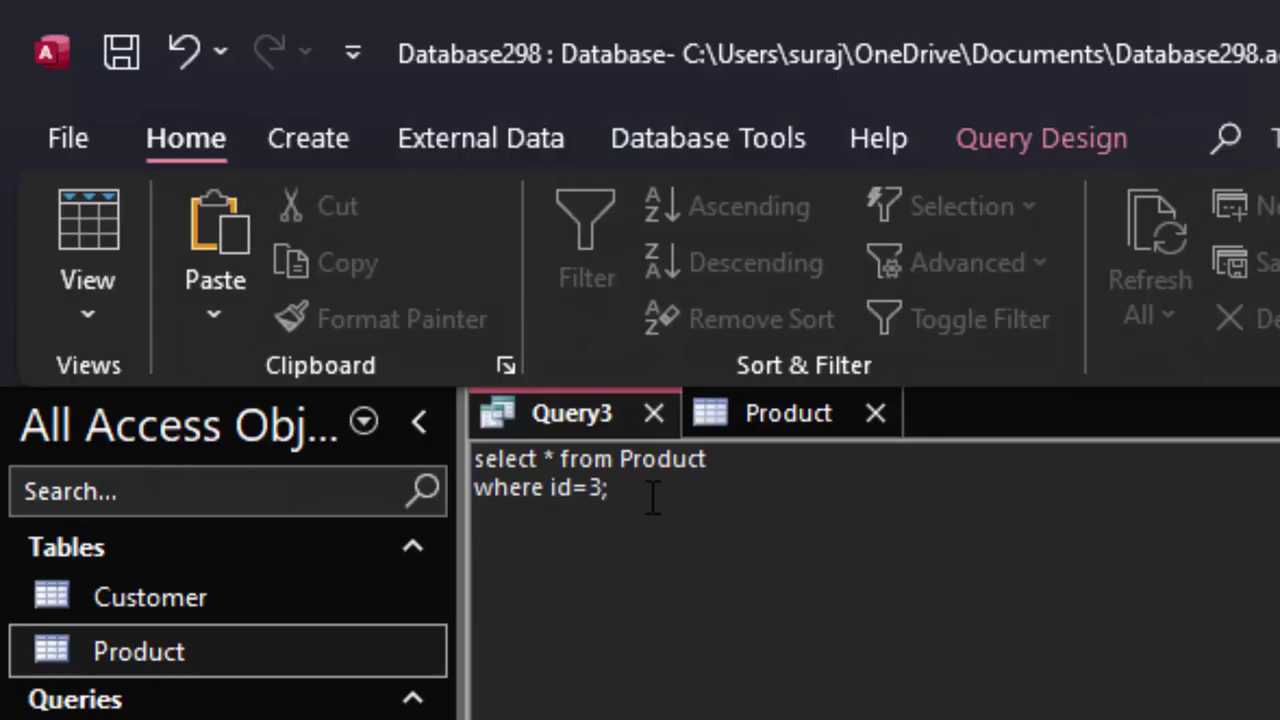
- Close the Product table and run the id=3 query, returning only the CPU row
left_click_drag(633, 497, 476, 458)
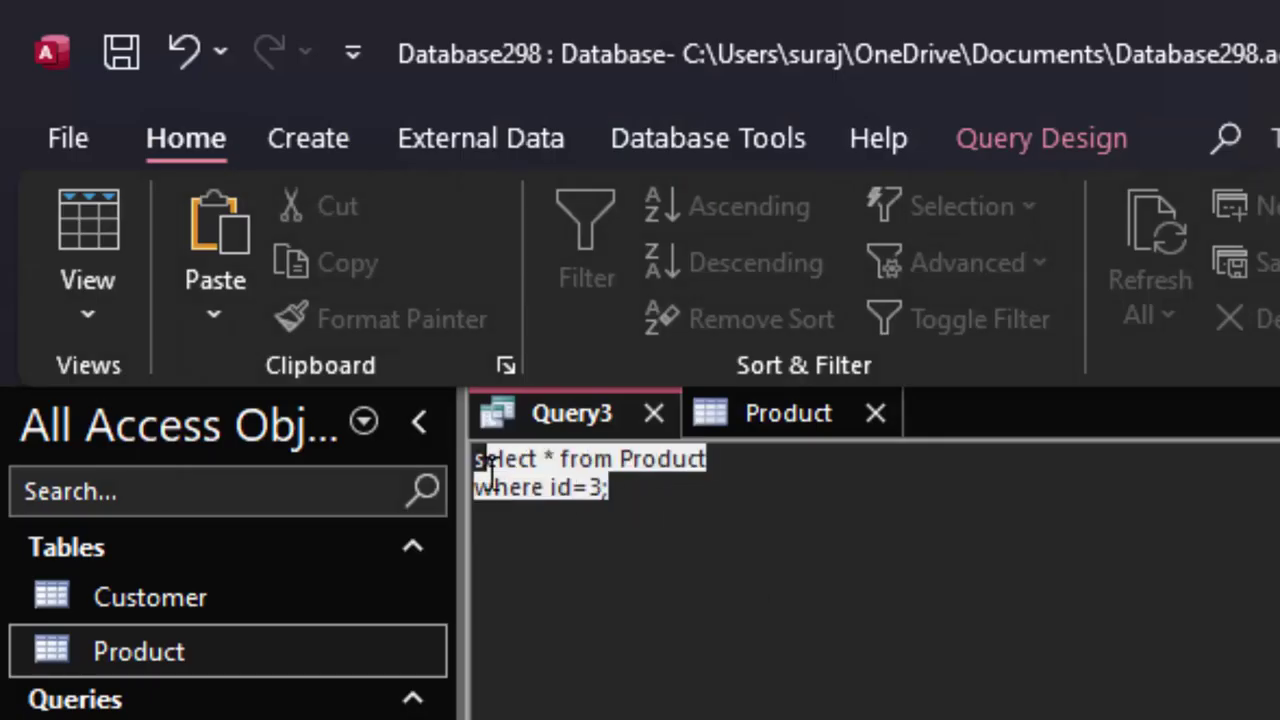
left_click(874, 414)
left_click(1085, 132)
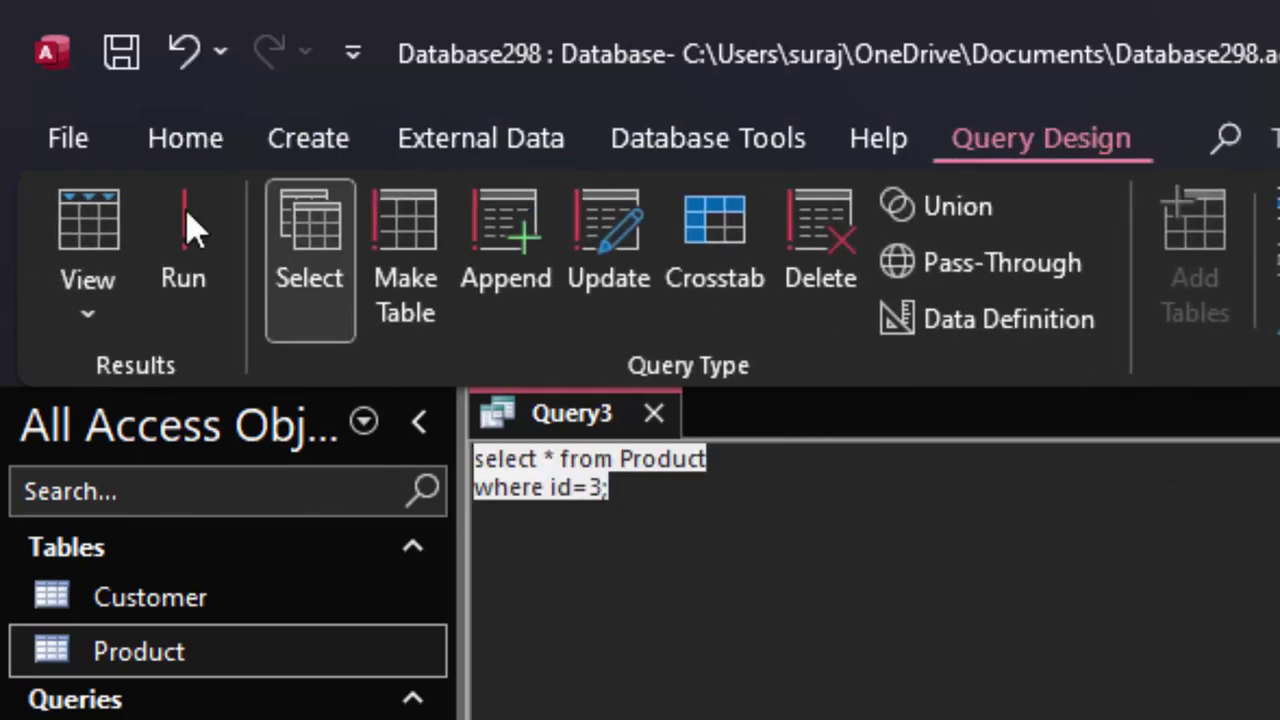
left_click(178, 250)
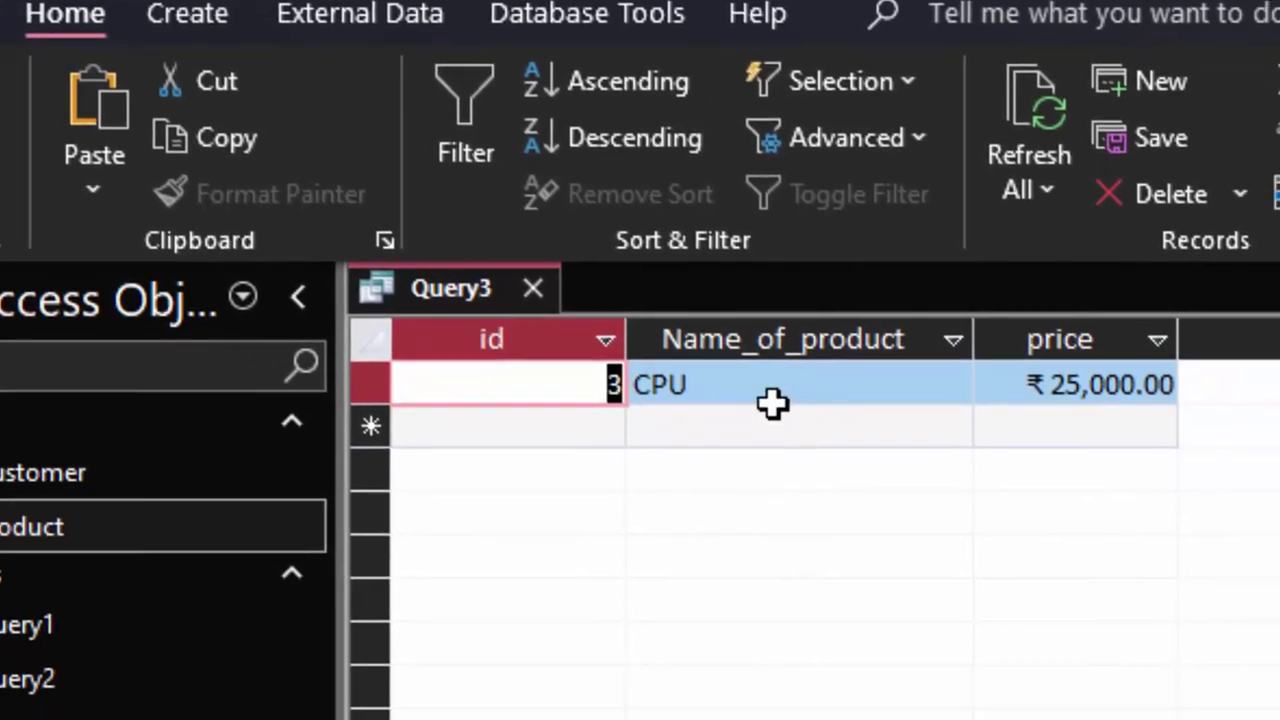
left_click(880, 500)
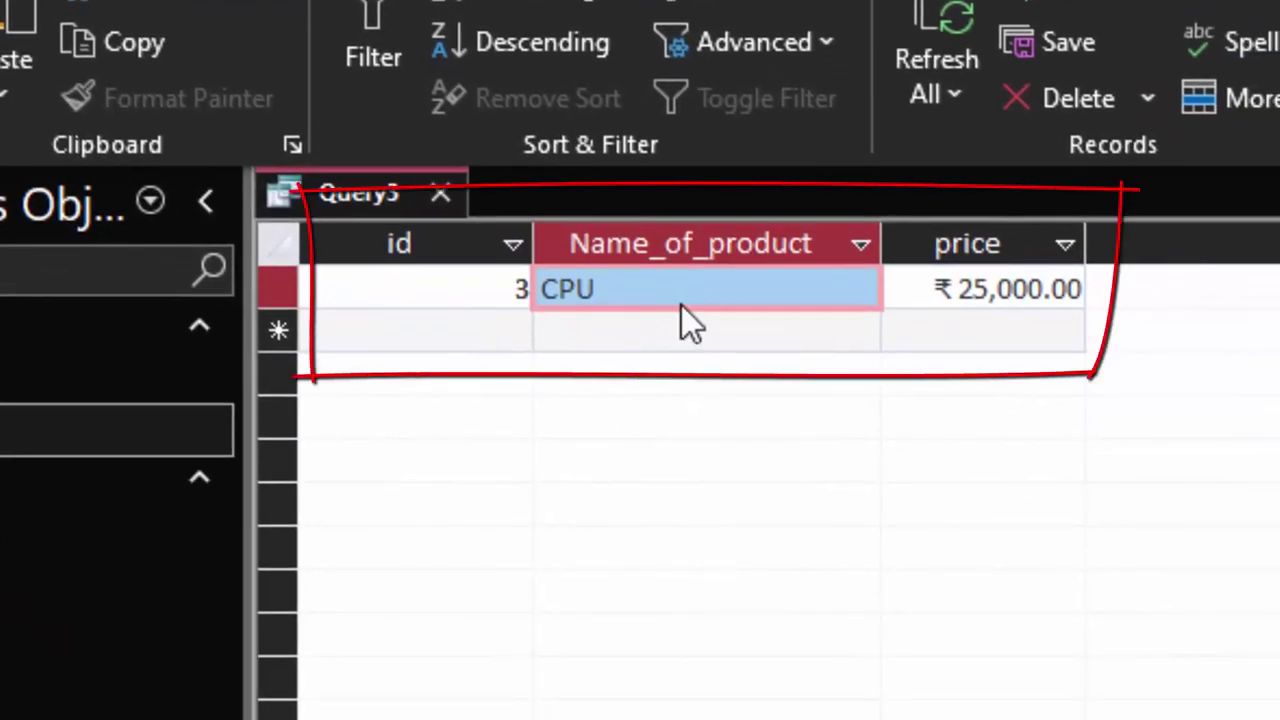
left_click(681, 300)
double_click(691, 288)
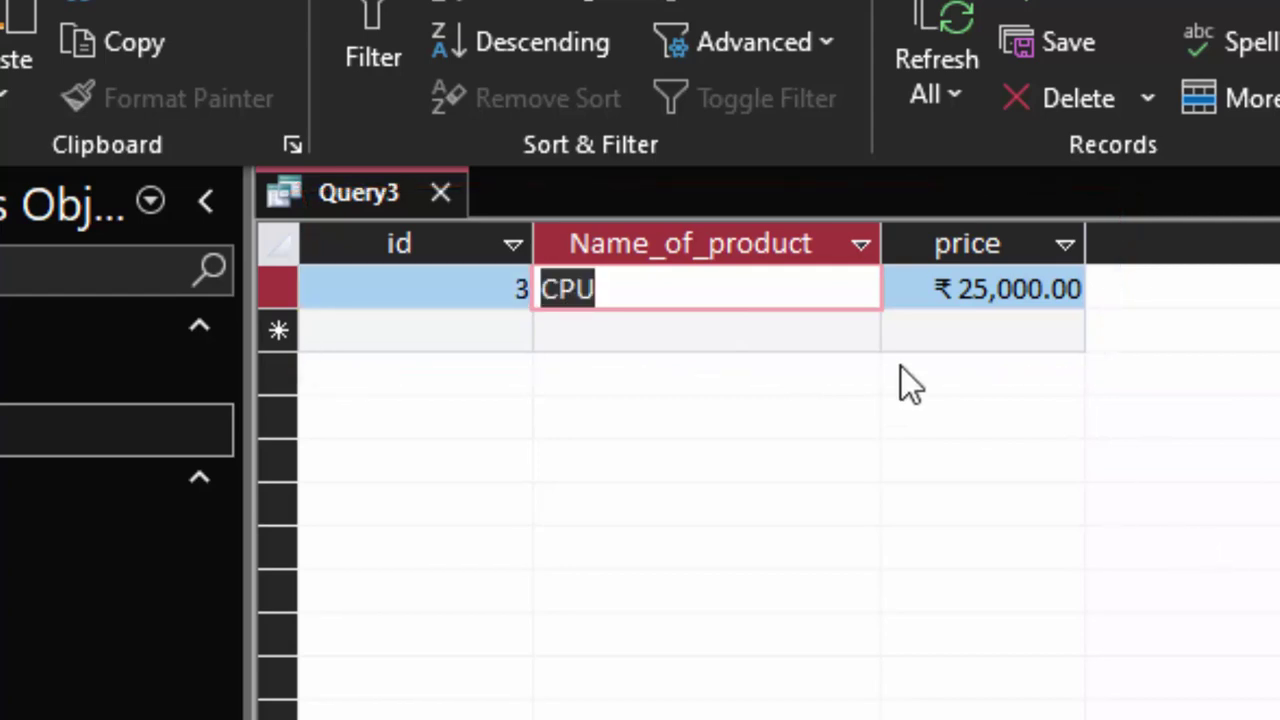
- Save the query as Query3 and close it
right_click(405, 195)
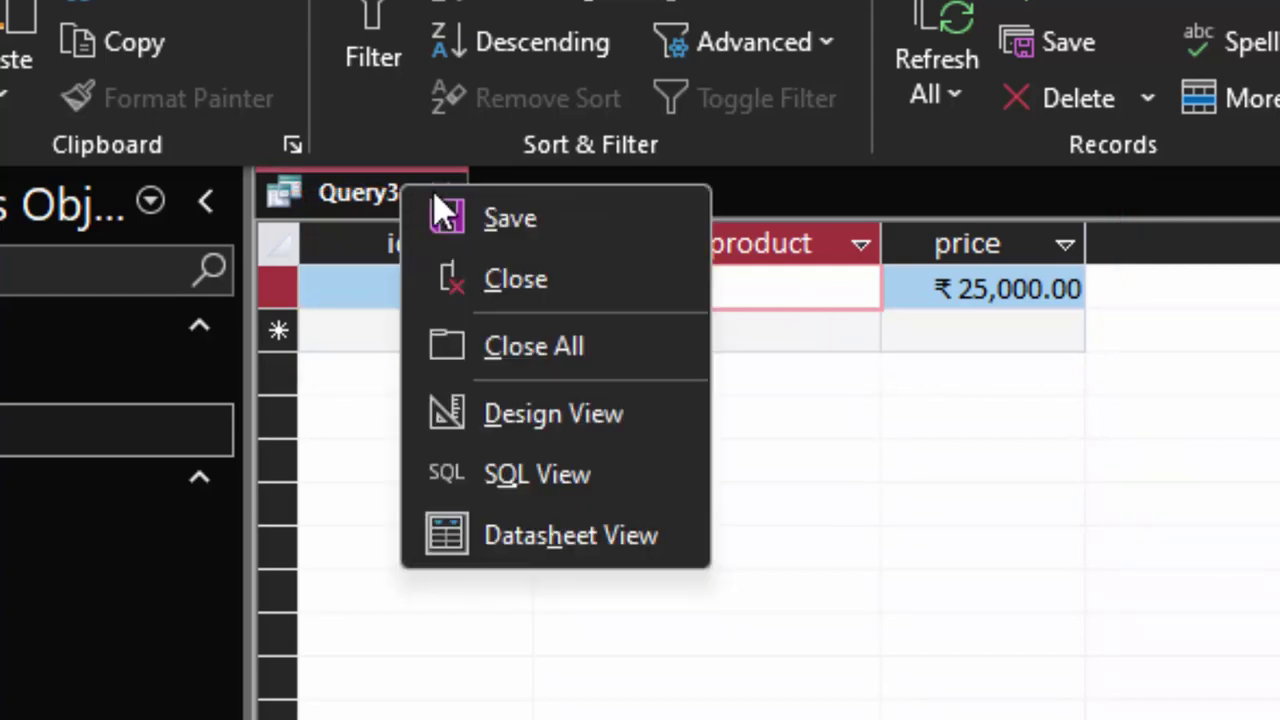
left_click(500, 214)
left_click(1270, 425)
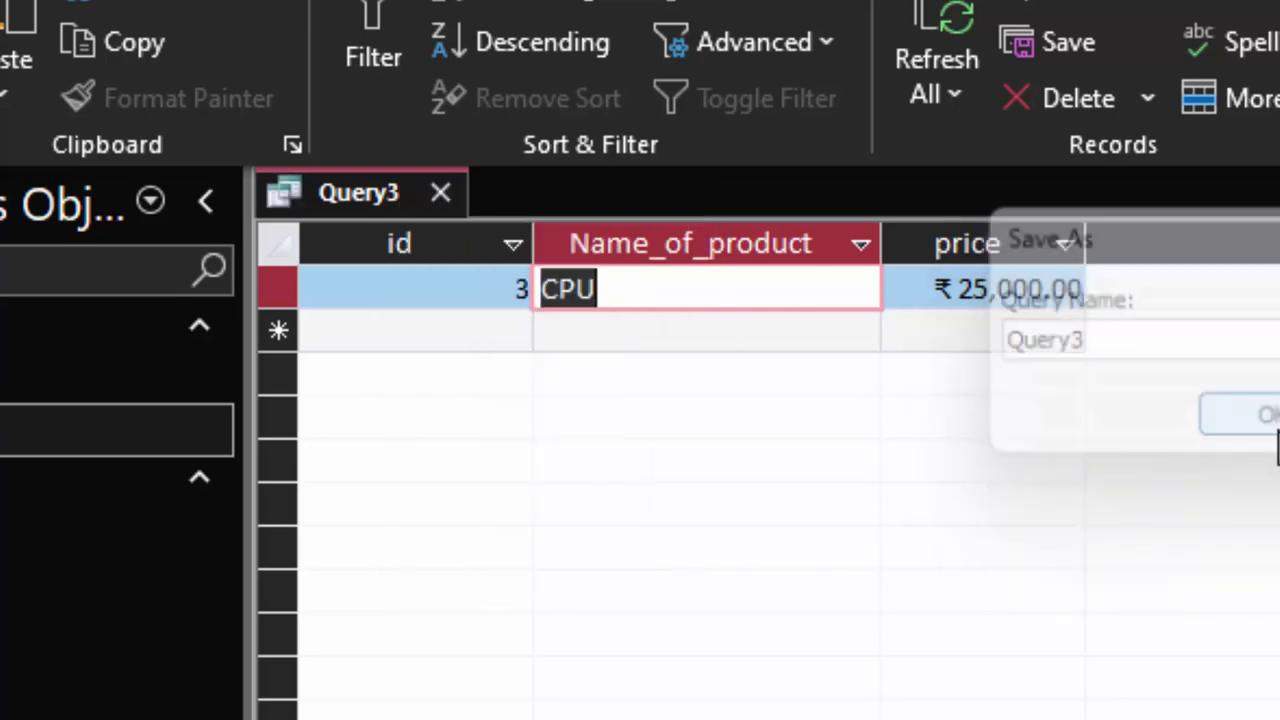
left_click(440, 193)
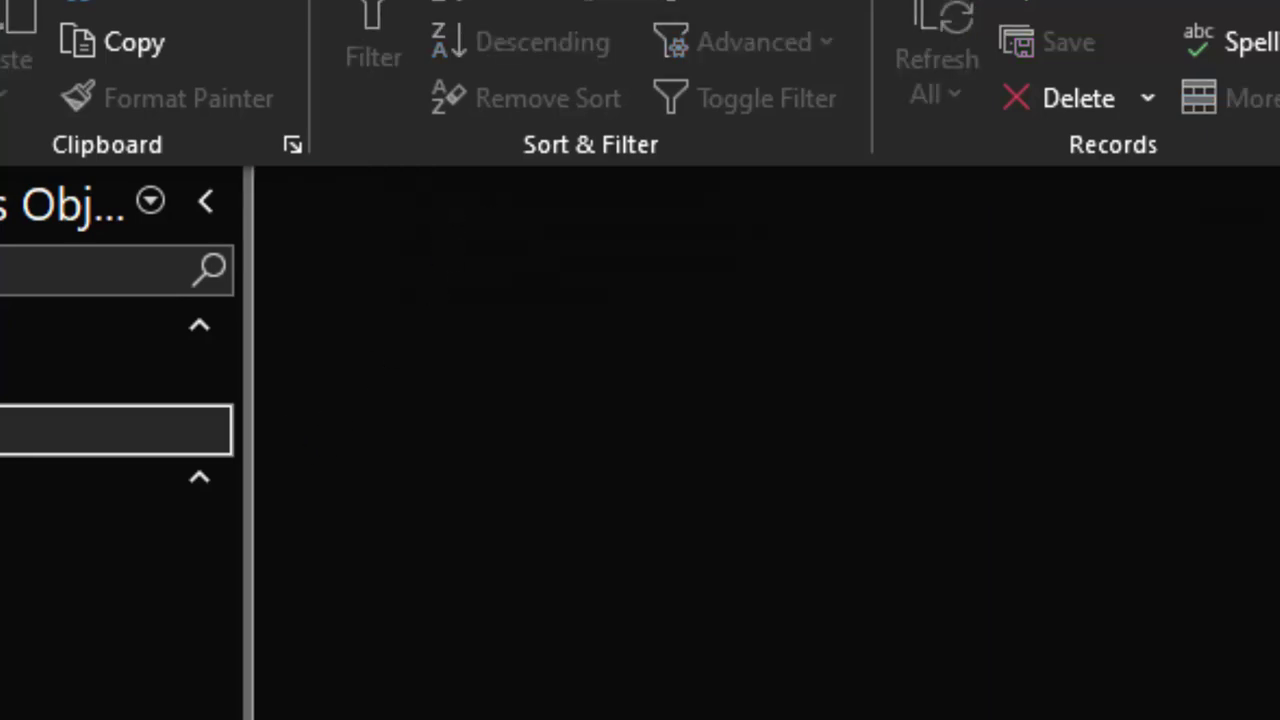
double_click(20, 430)
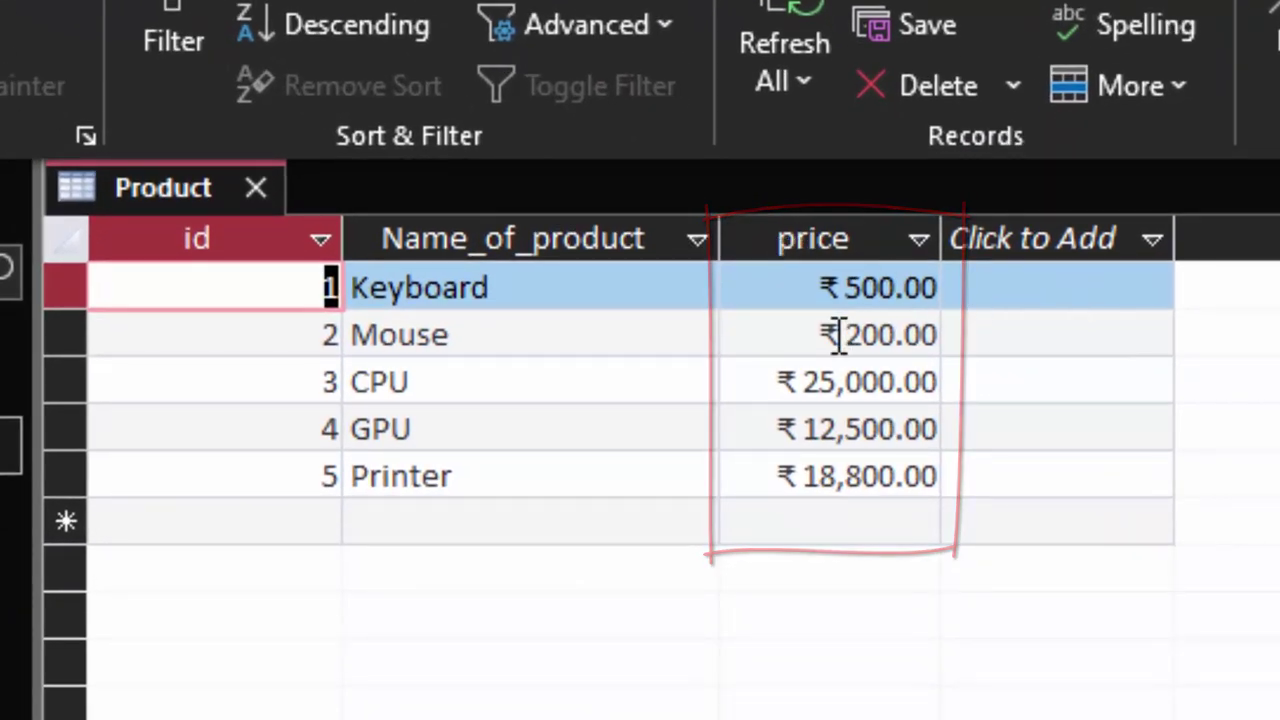
left_click_drag(820, 340, 946, 328)
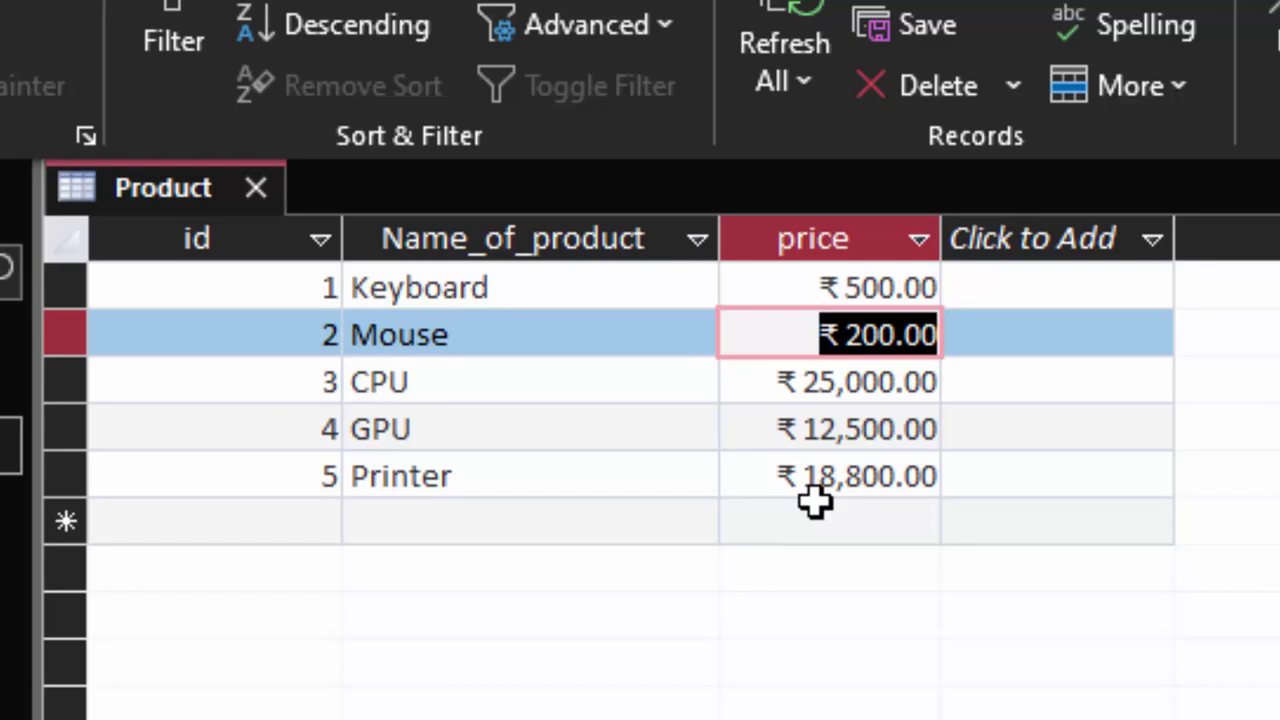
left_click(256, 189)
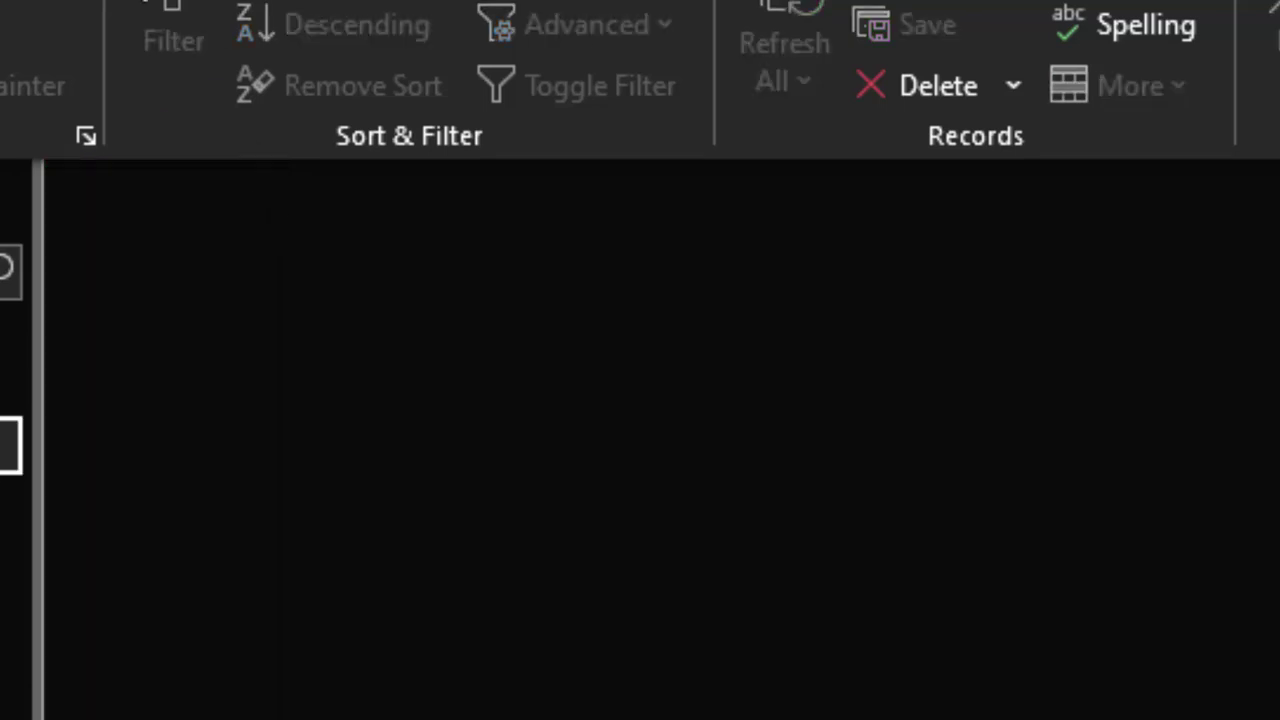
left_click(204, 106)
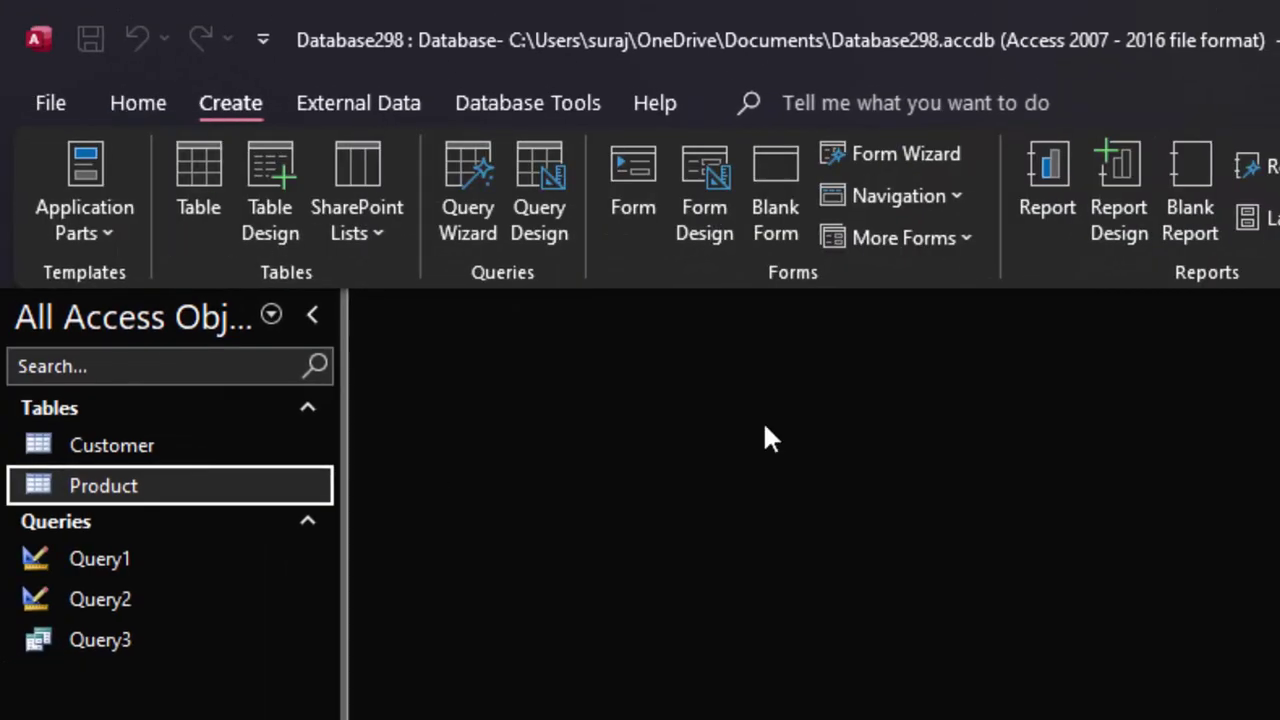
- Start Query4 in SQL View with 'SELECT * from Product' and an 'Order by' line below
left_click(546, 160)
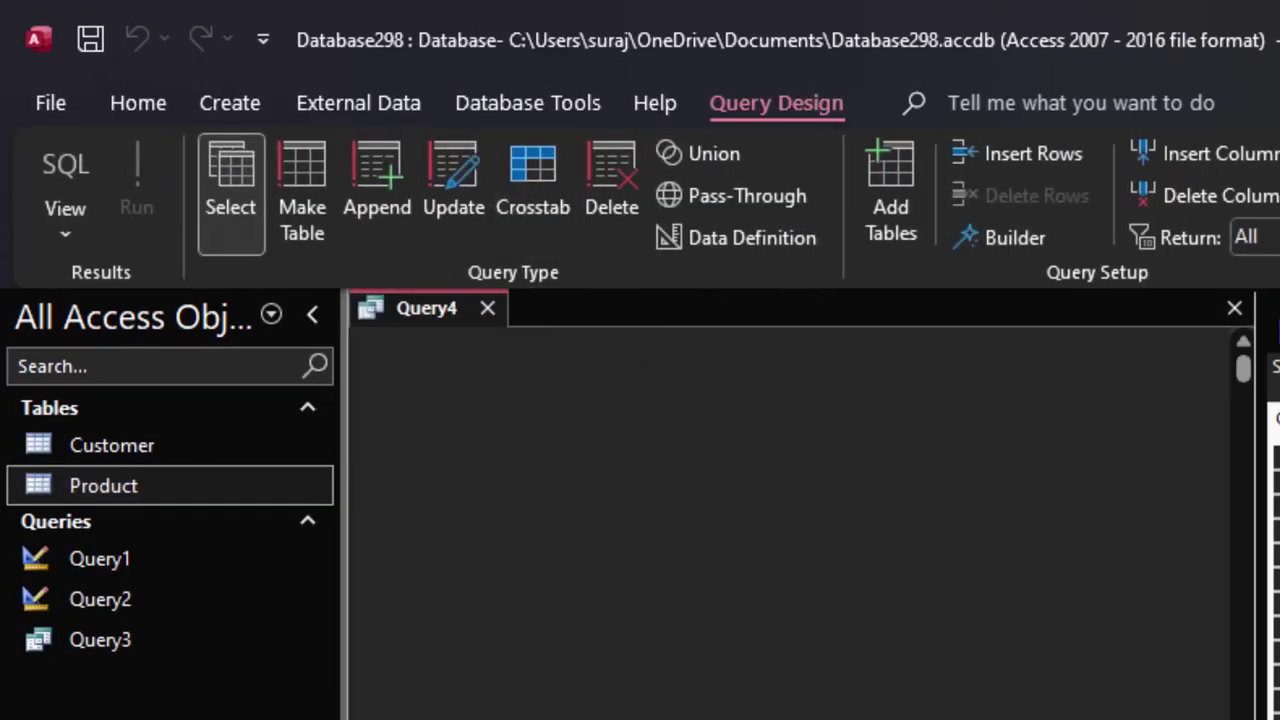
left_click(72, 165)
type("SELECT")
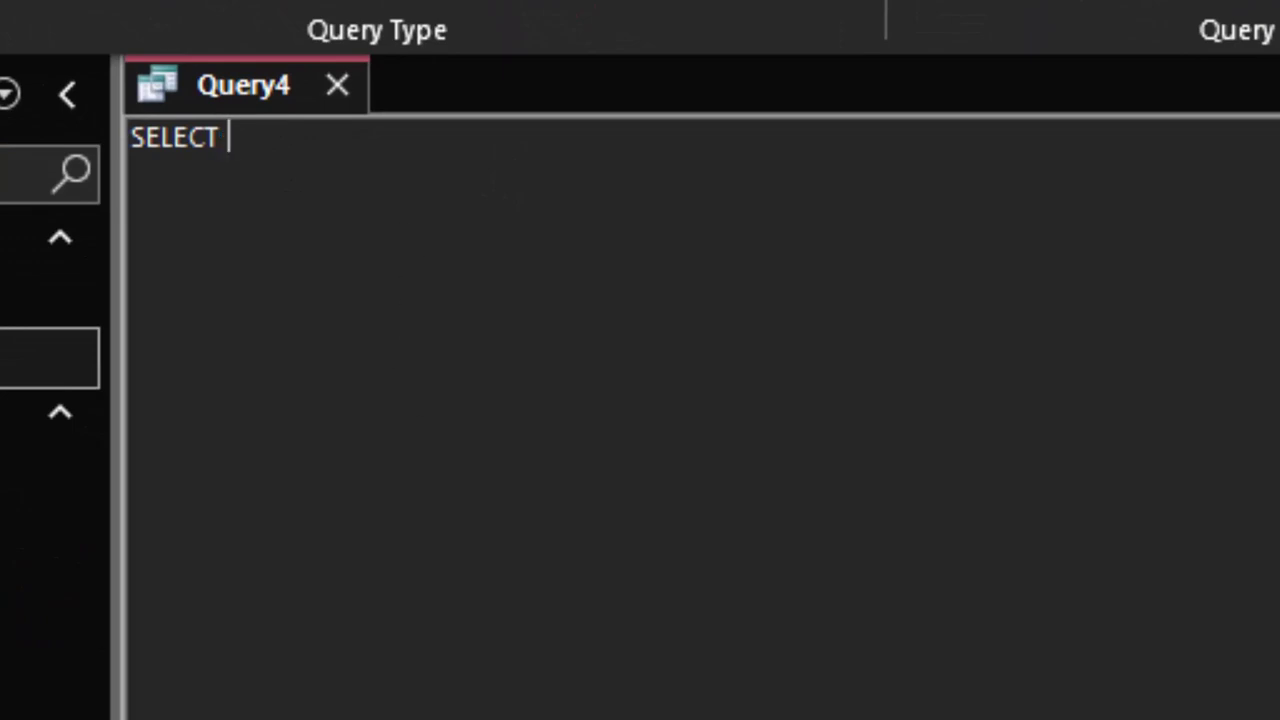
type("* from ")
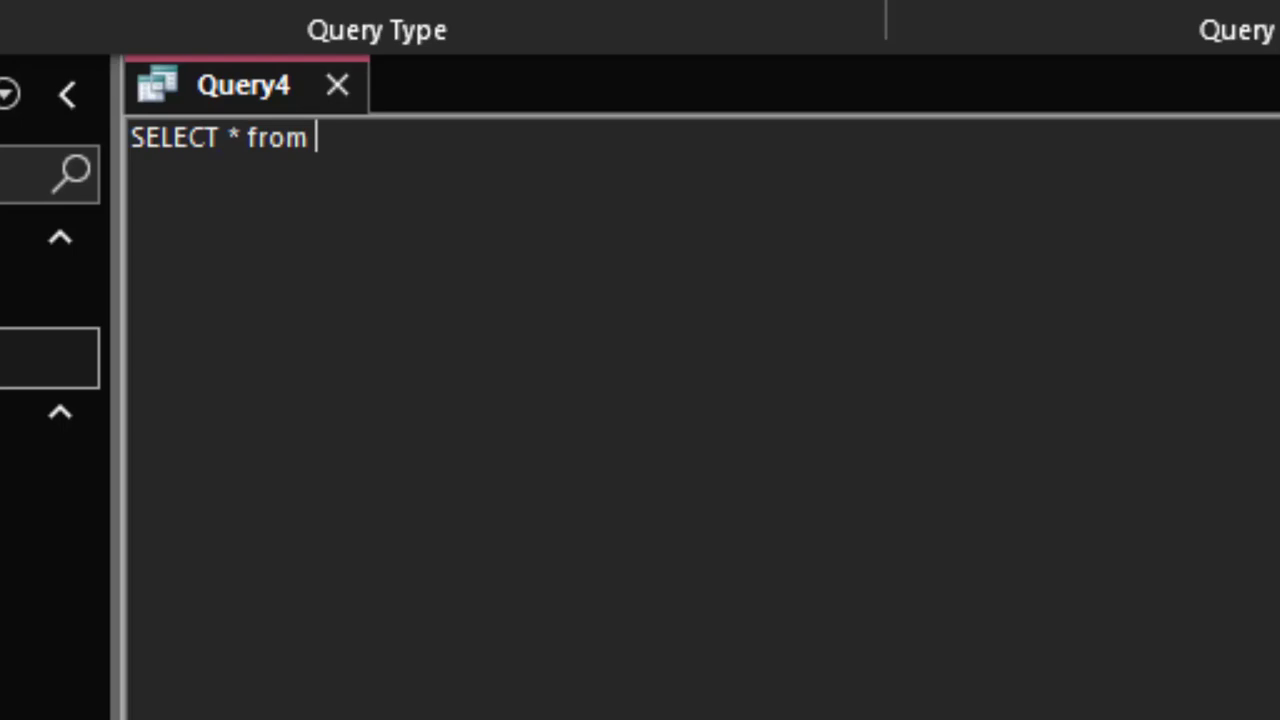
type("Pro")
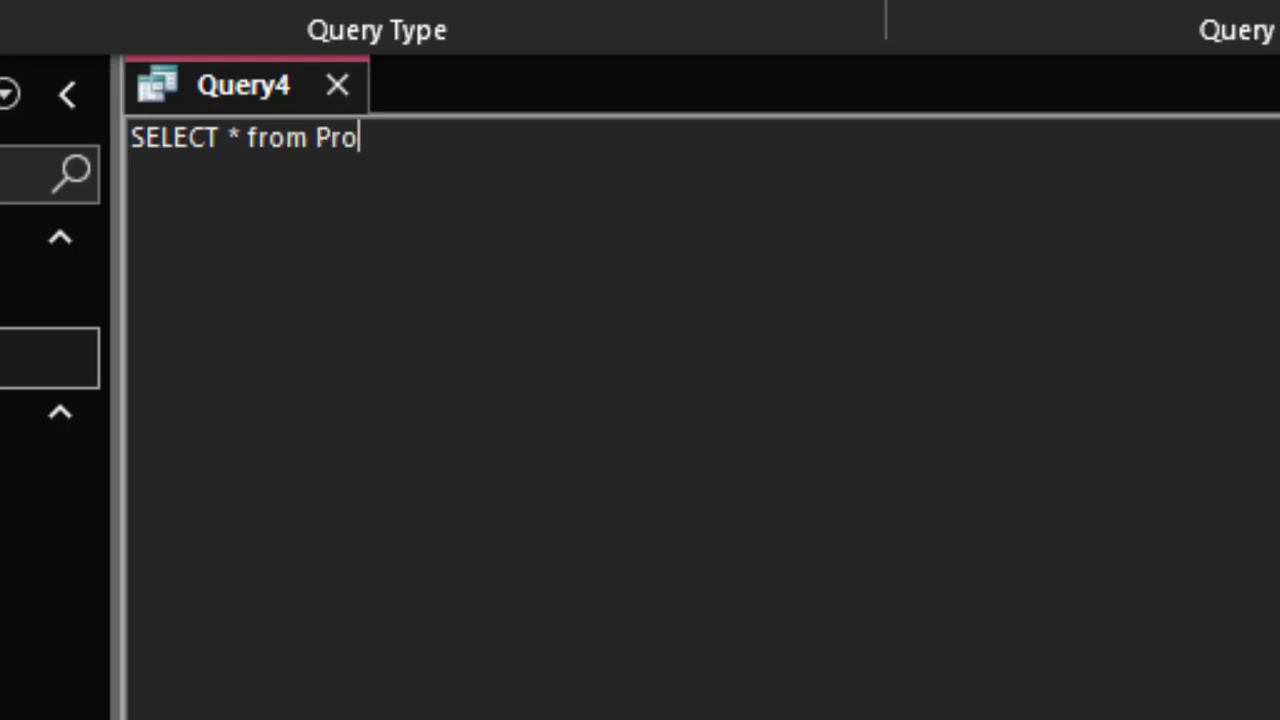
type("duct")
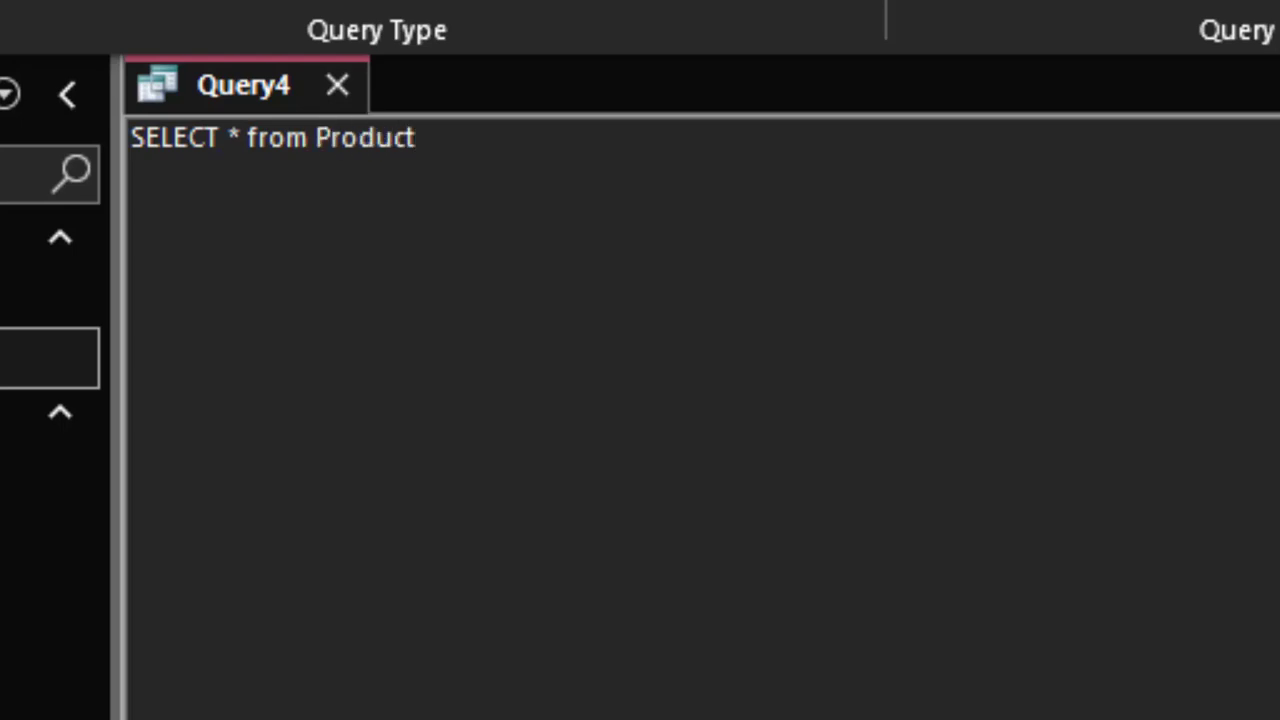
key("Return")
type("Ord")
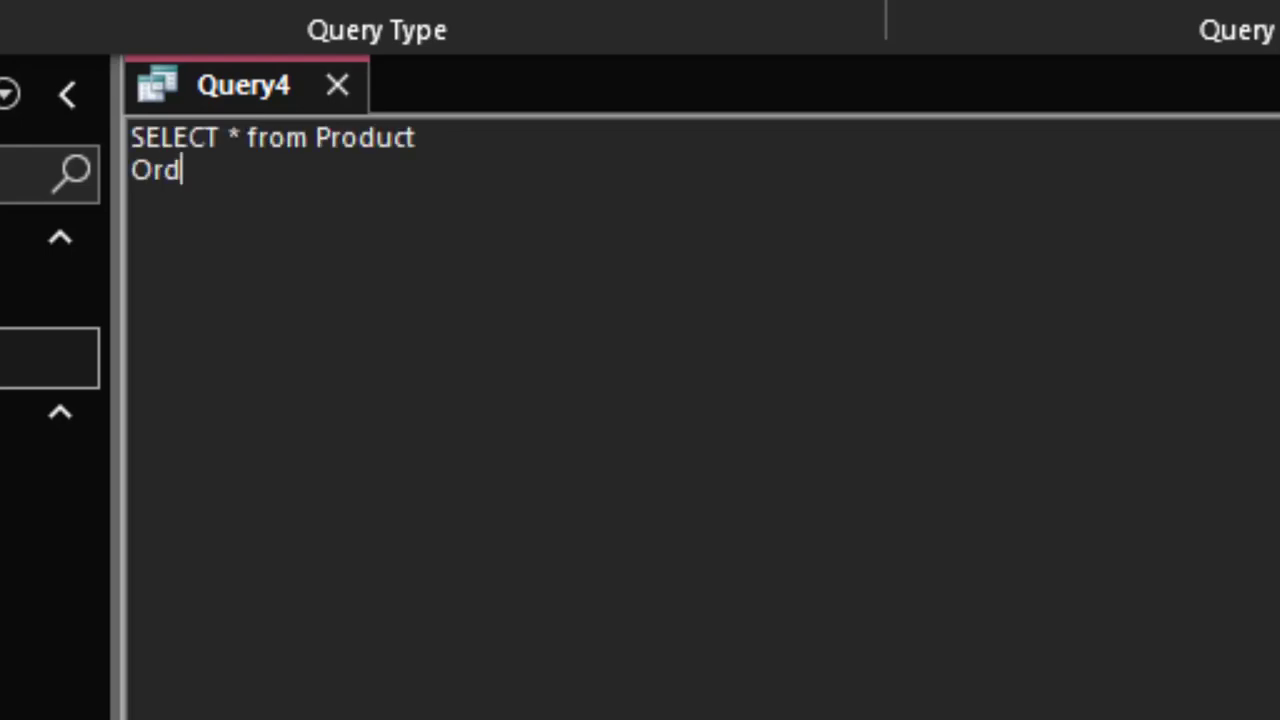
type("er by")
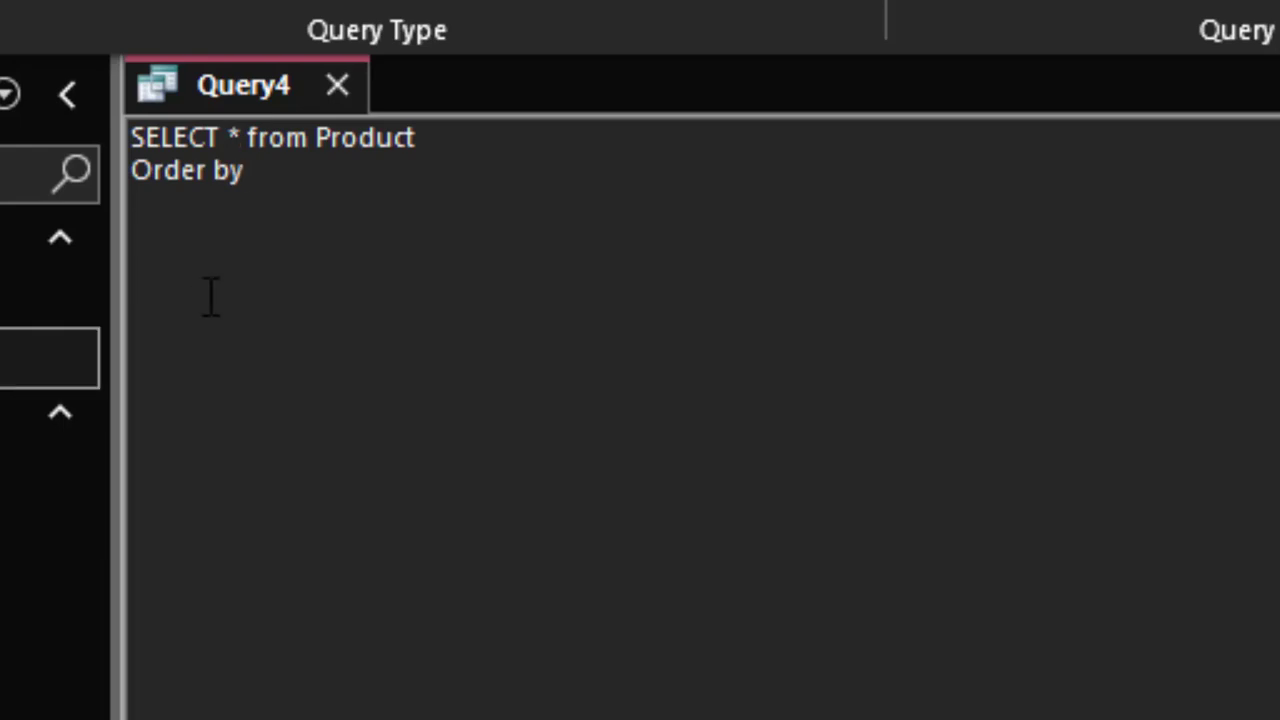
- Check Product's column names, finish the SQL as 'Order by price', and close the Product table
double_click(50, 358)
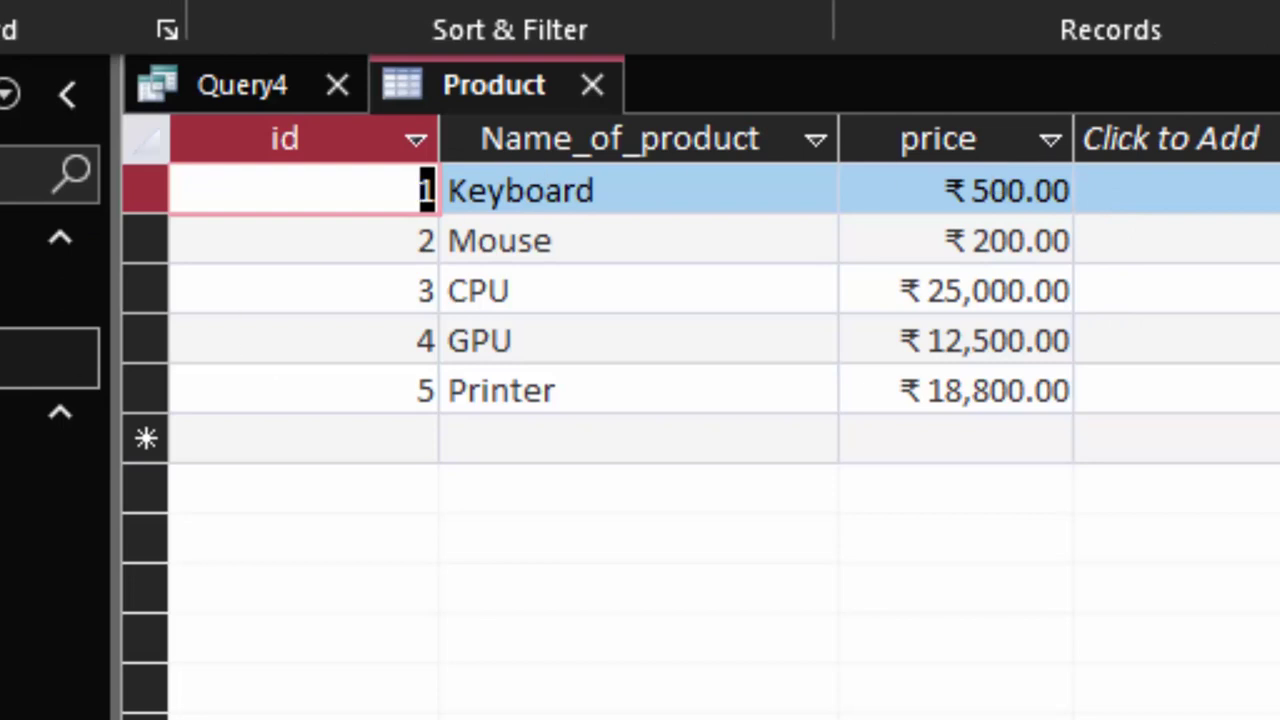
left_click(230, 88)
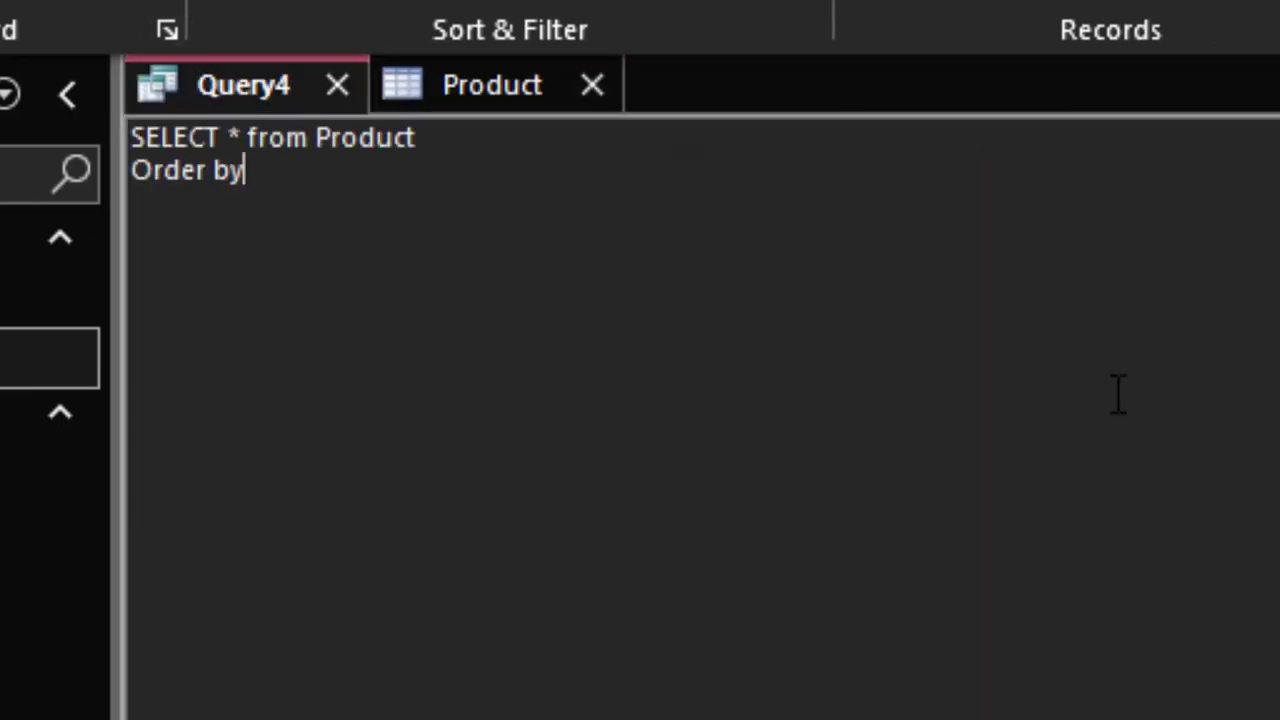
type("P")
key("BackSpace")
type("price;")
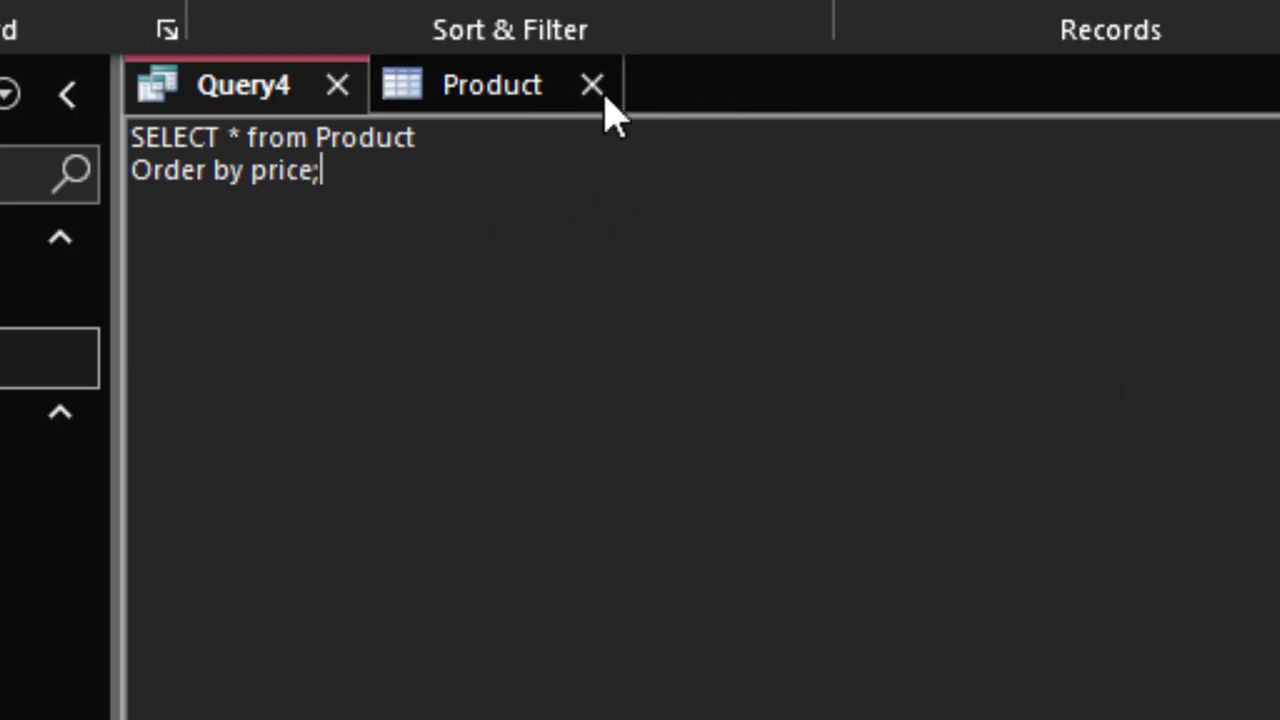
left_click(600, 86)
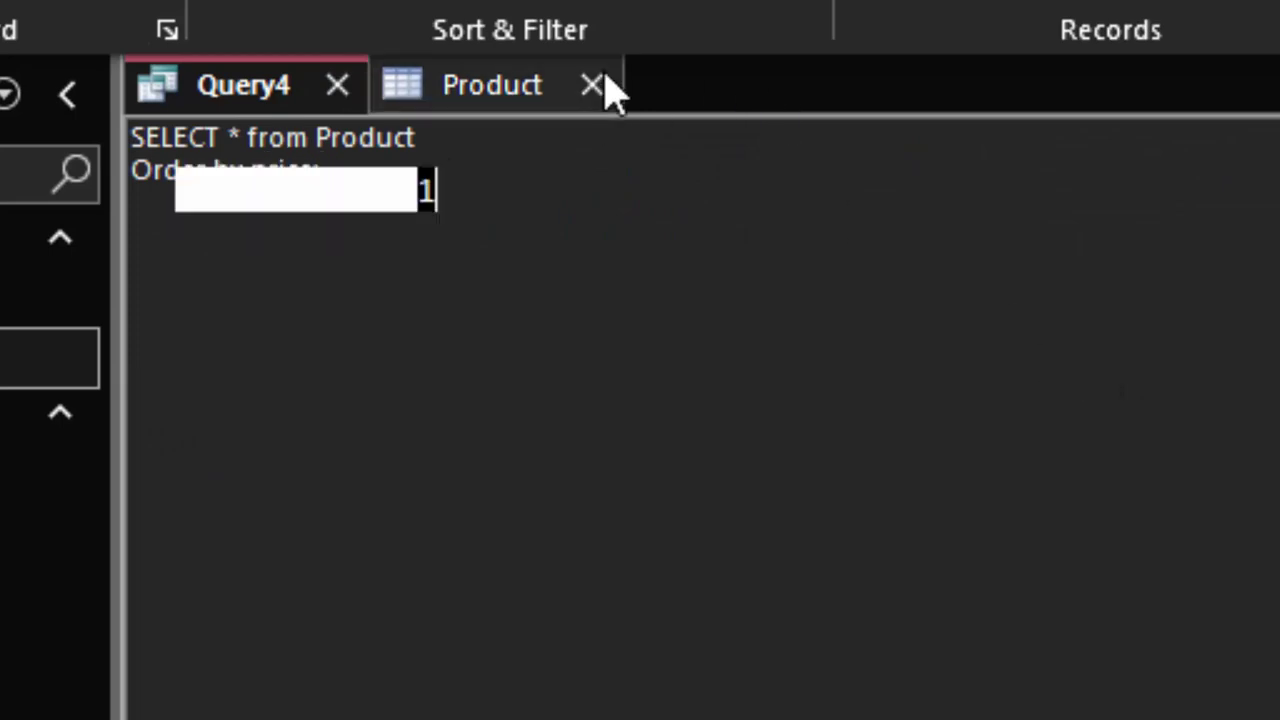
left_click_drag(322, 172, 381, 377)
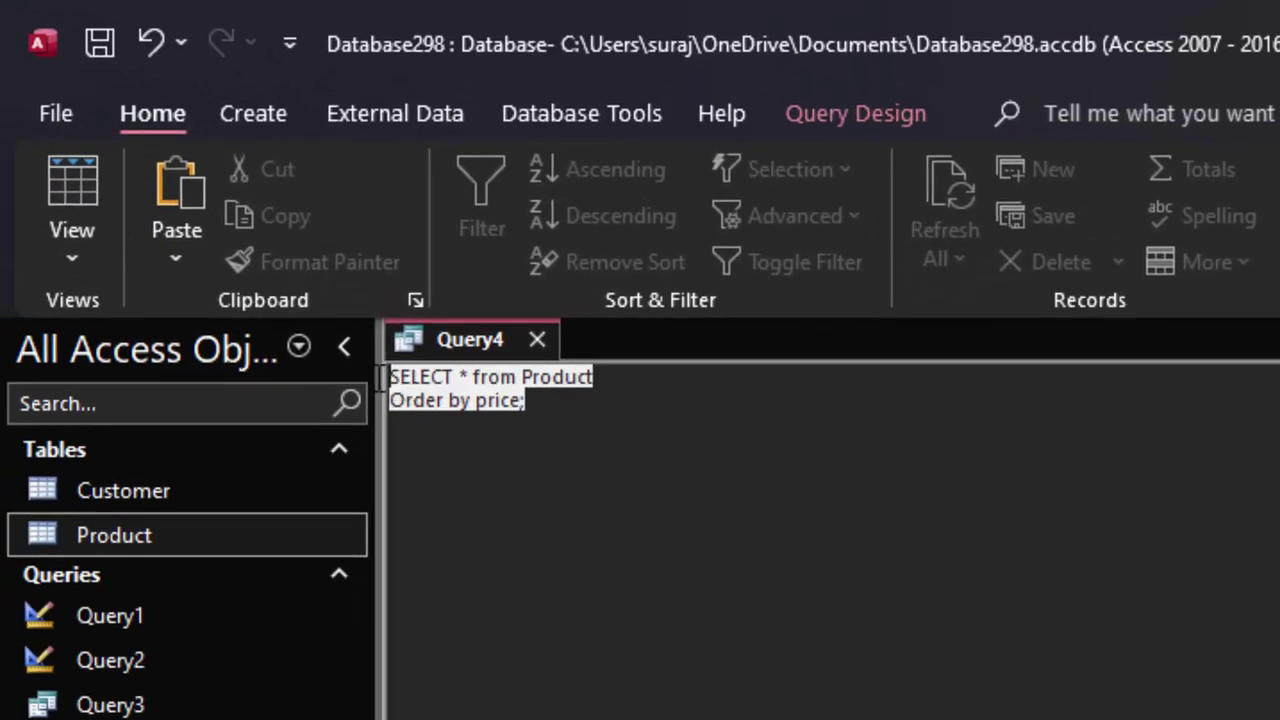
- Run Query4, listing products by ascending price from Mouse ₹200.00 to CPU ₹25,000.00
left_click(880, 112)
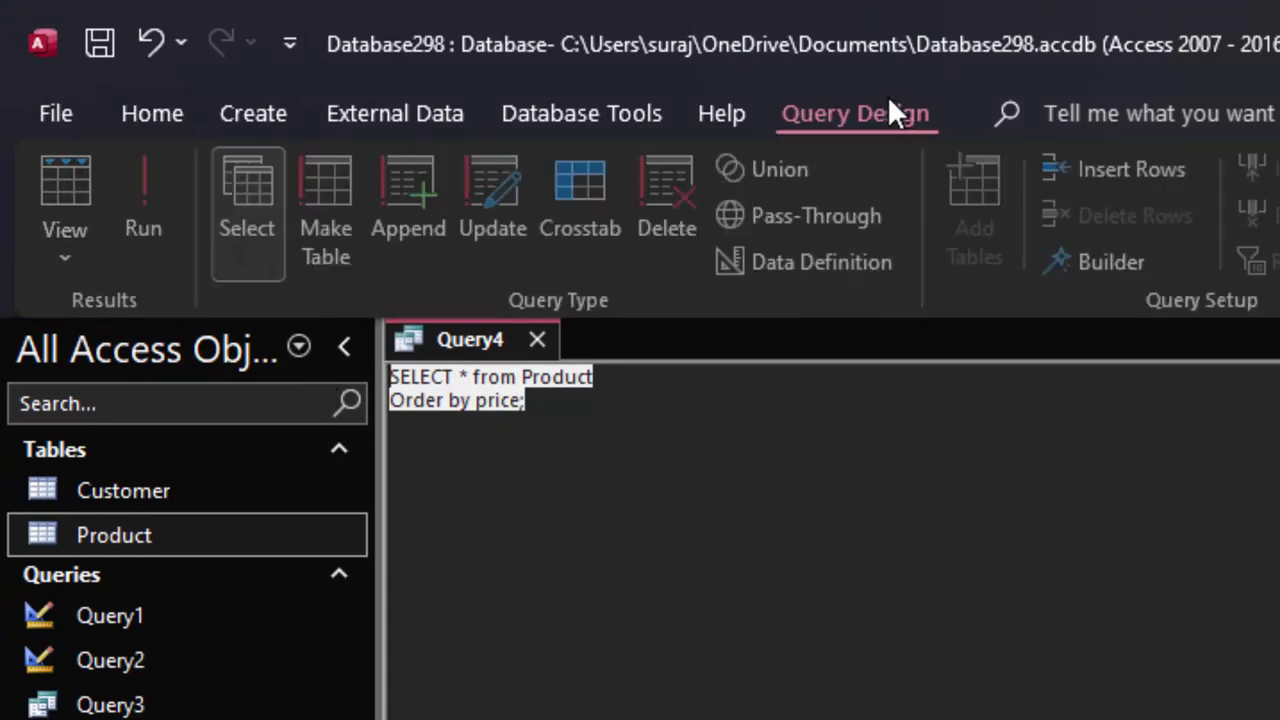
left_click(143, 190)
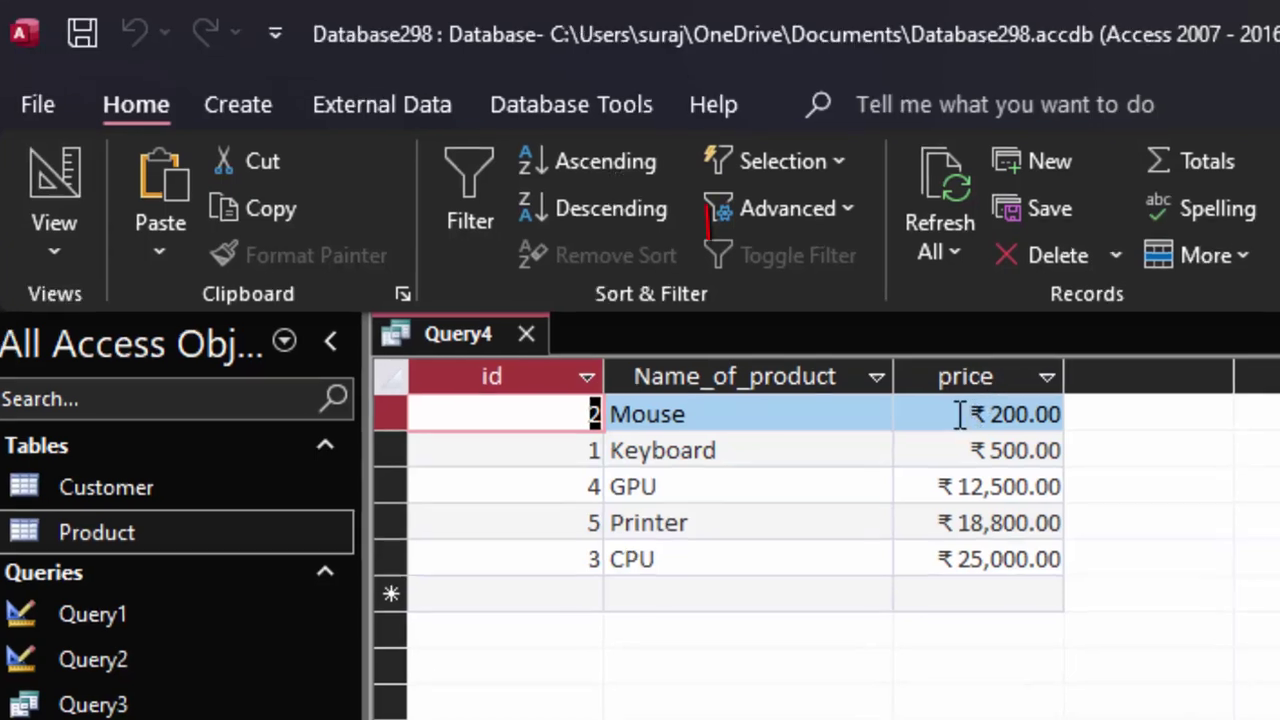
left_click(958, 414)
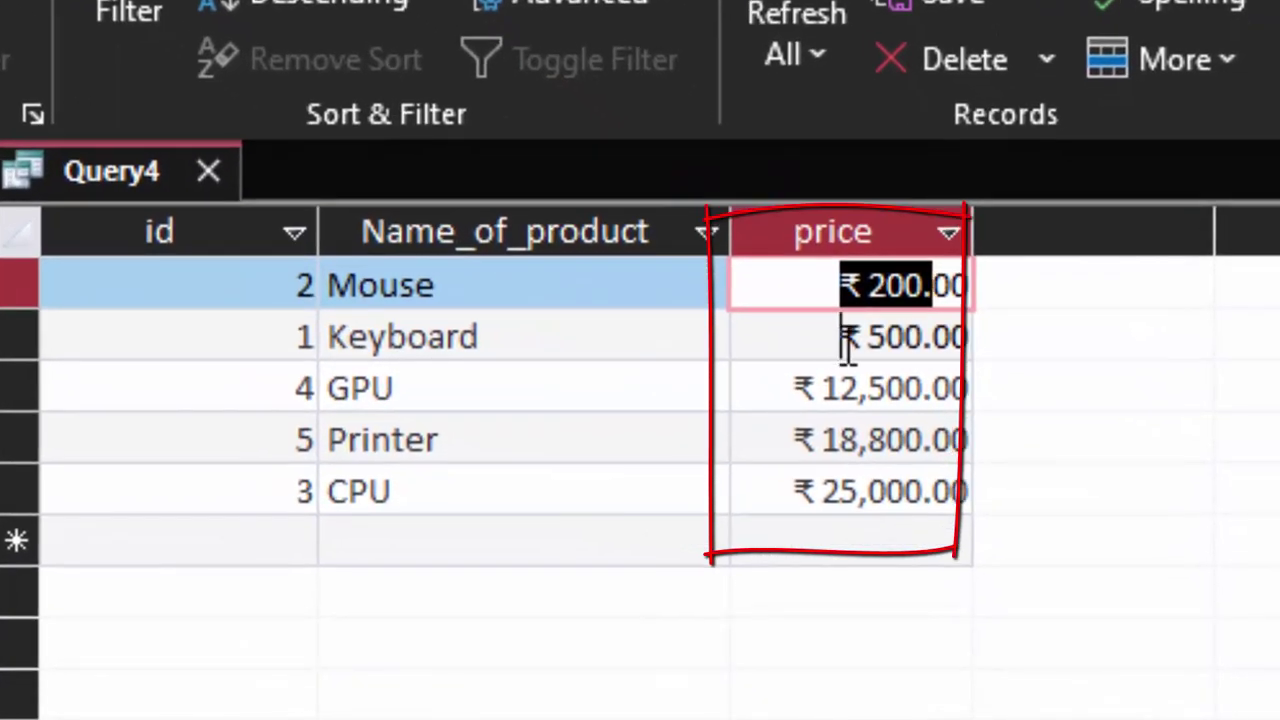
left_click(973, 452)
left_click_drag(814, 390, 932, 391)
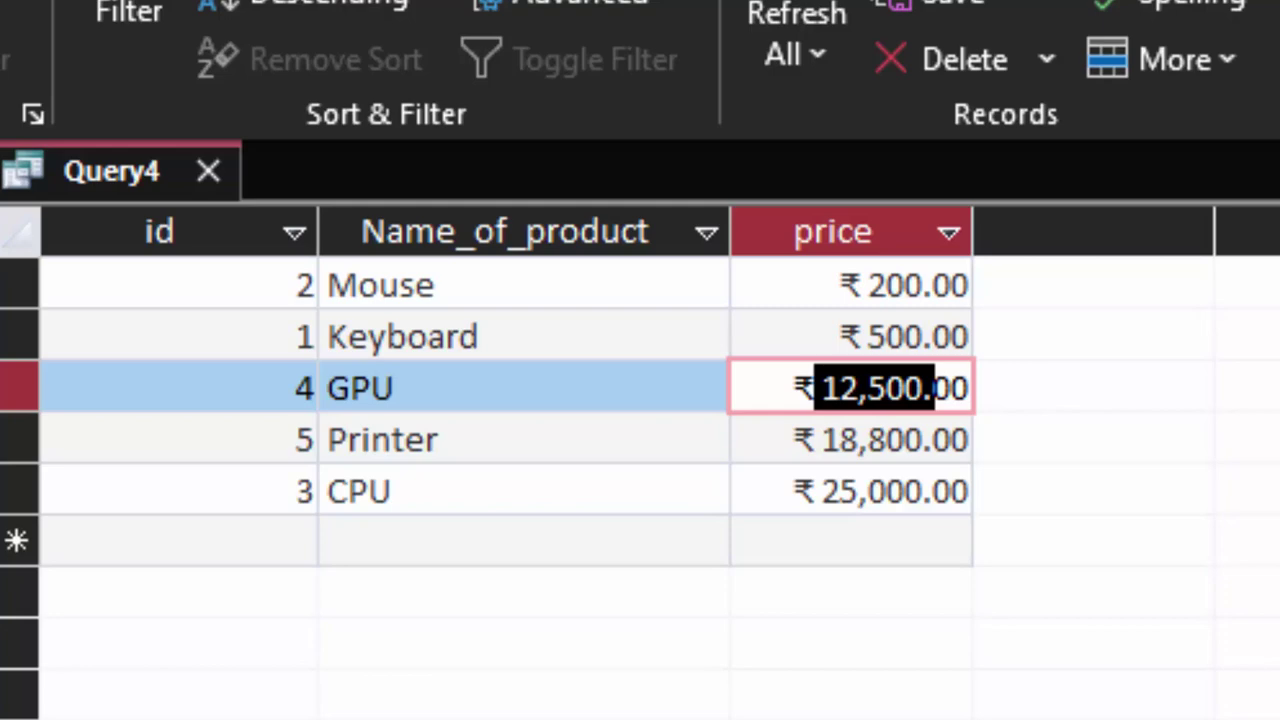
- Save the query as Query4 and close it
right_click(114, 180)
left_click(150, 220)
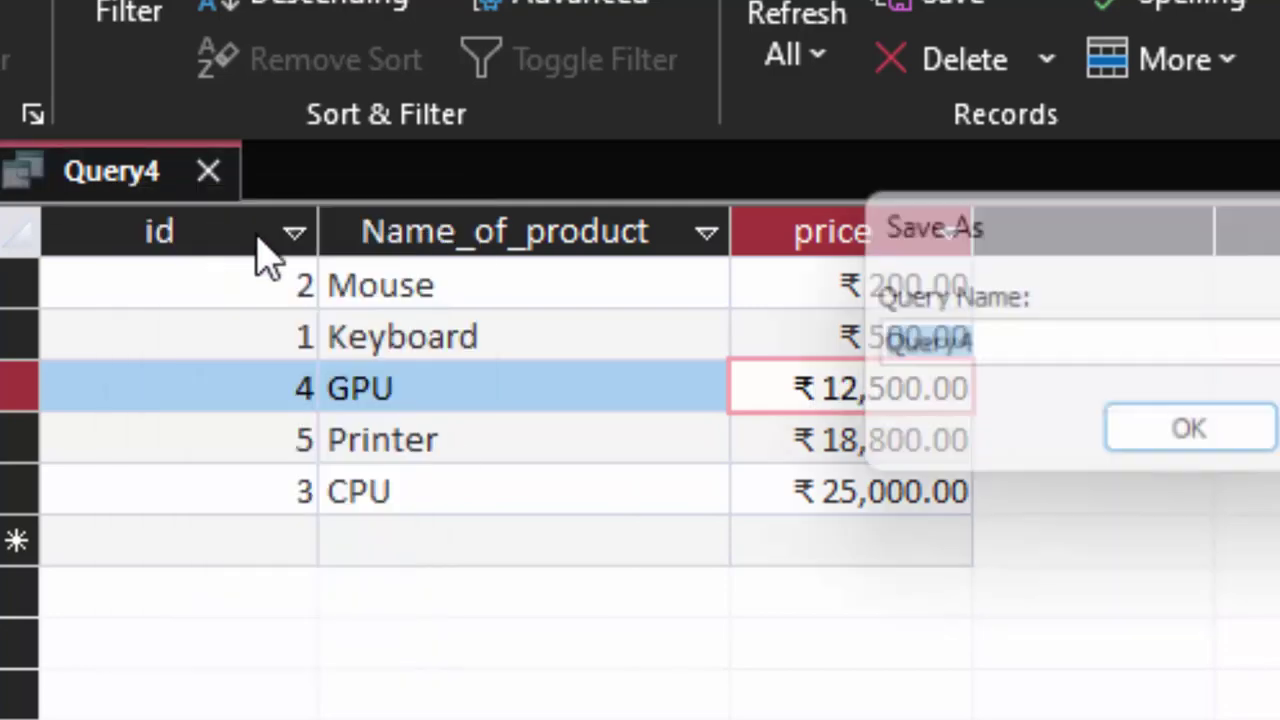
left_click(1171, 460)
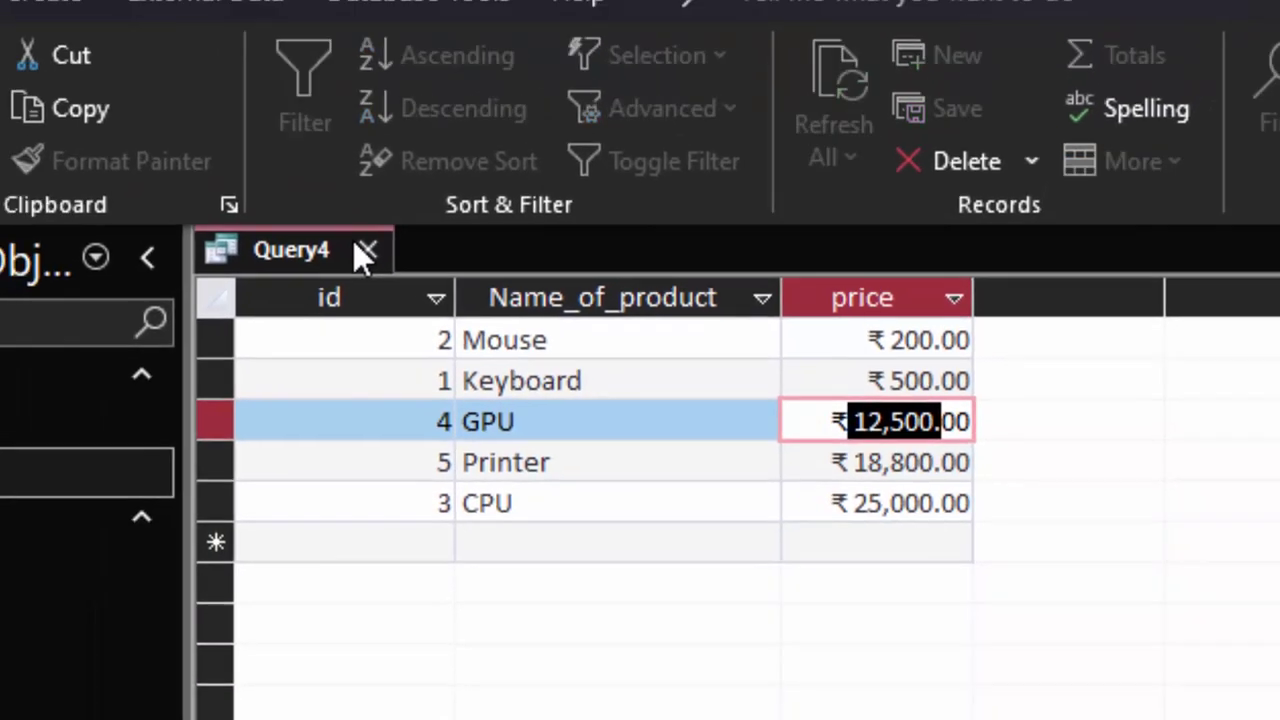
left_click(208, 172)
left_click(258, 110)
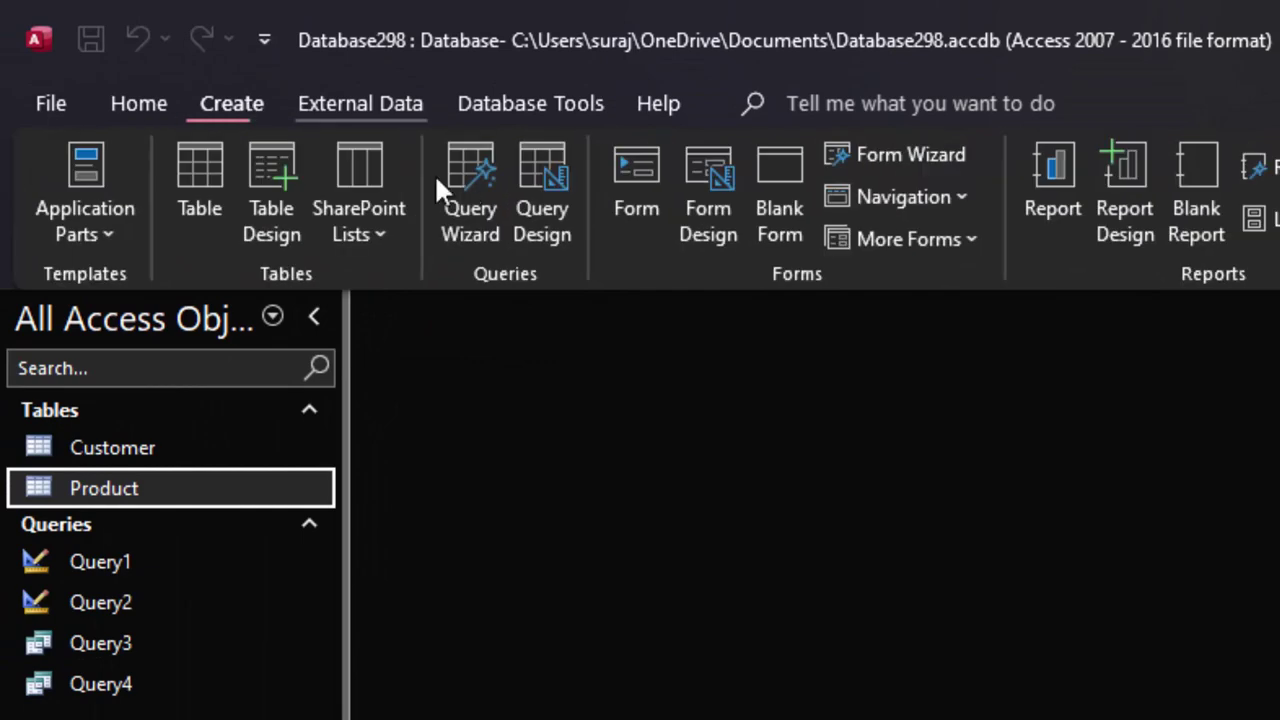
- Write Query5 in SQL View as 'SELECT * from Product order by Name_of_product;'
left_click(528, 157)
left_click(62, 172)
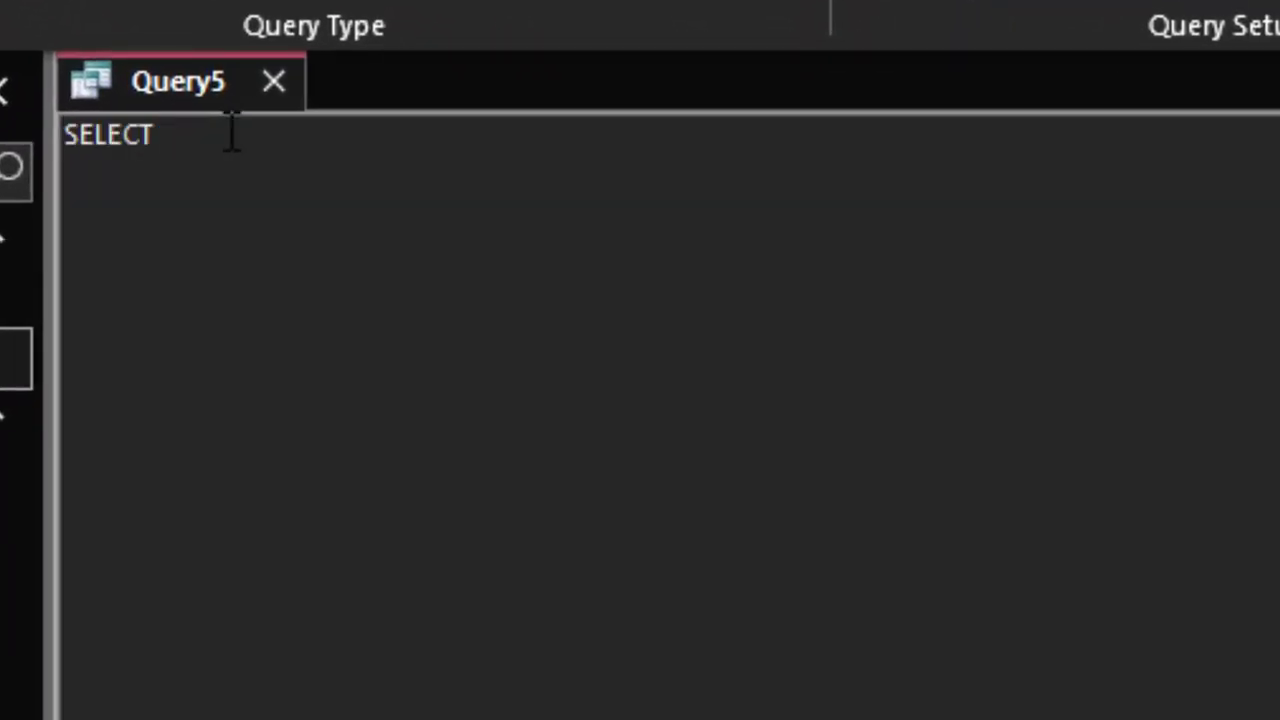
type("* from")
key("BackSpace")
type("Product")
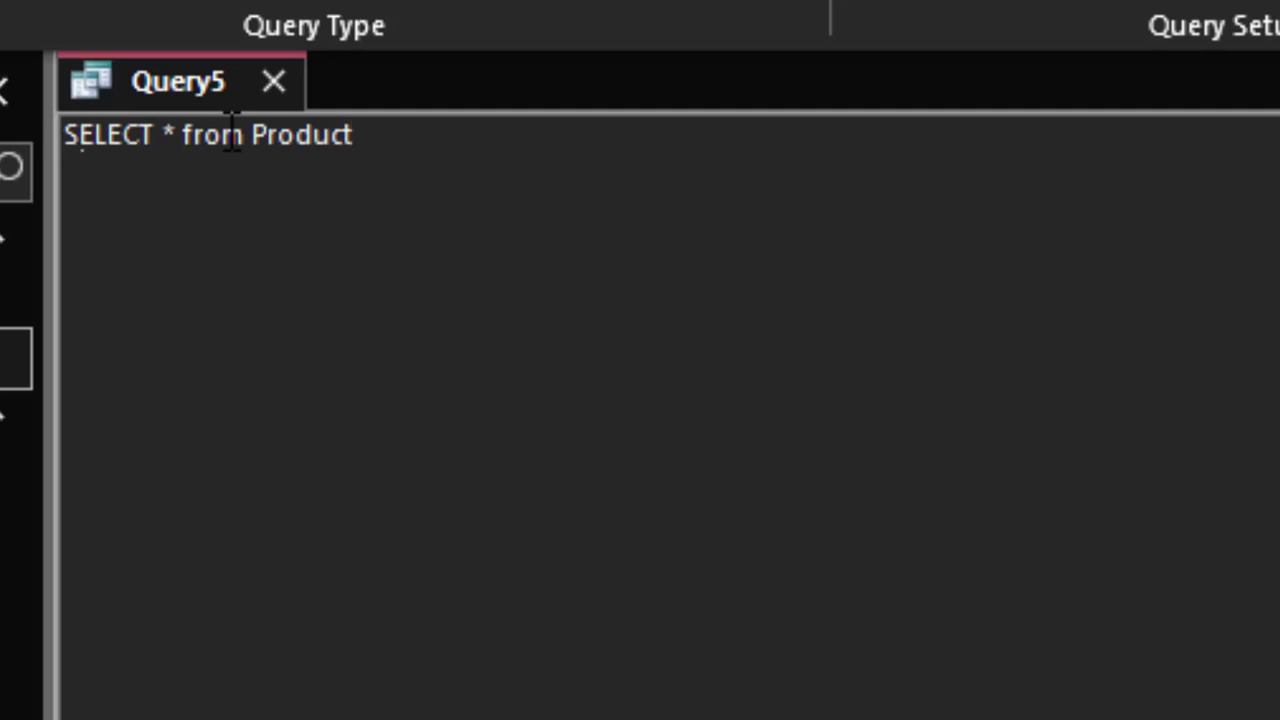
key("Return")
type("order")
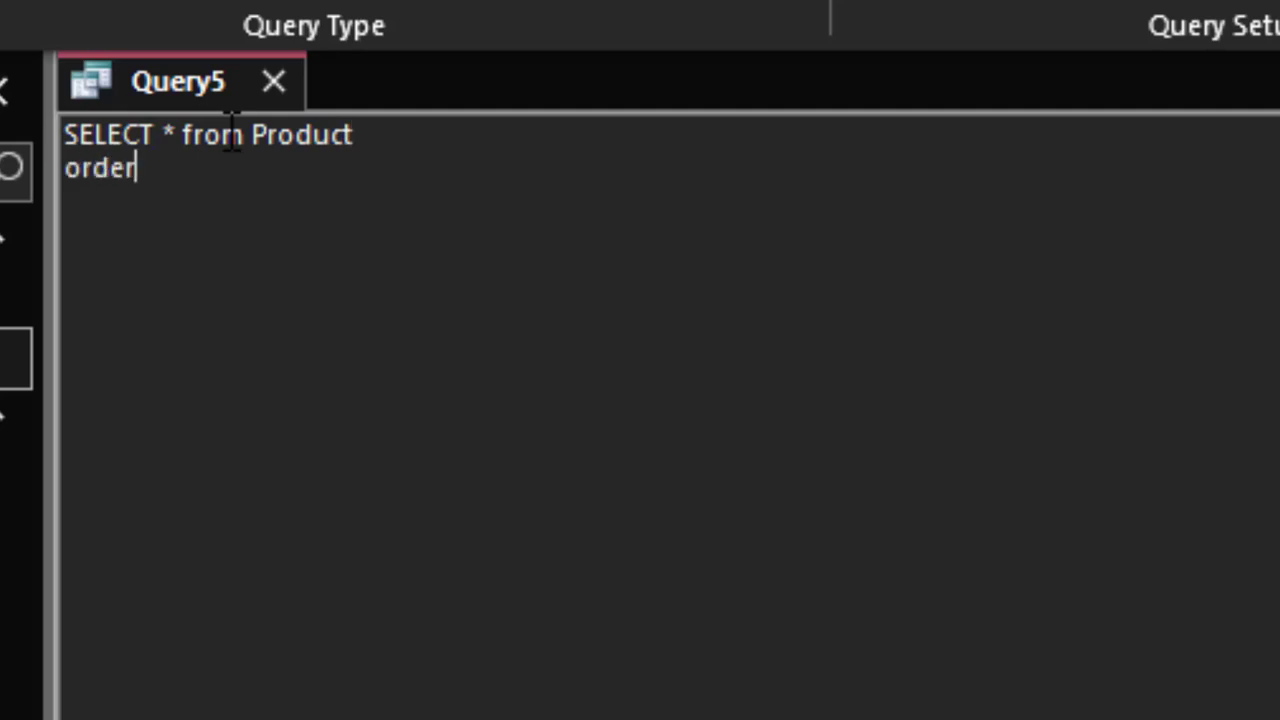
type(" by")
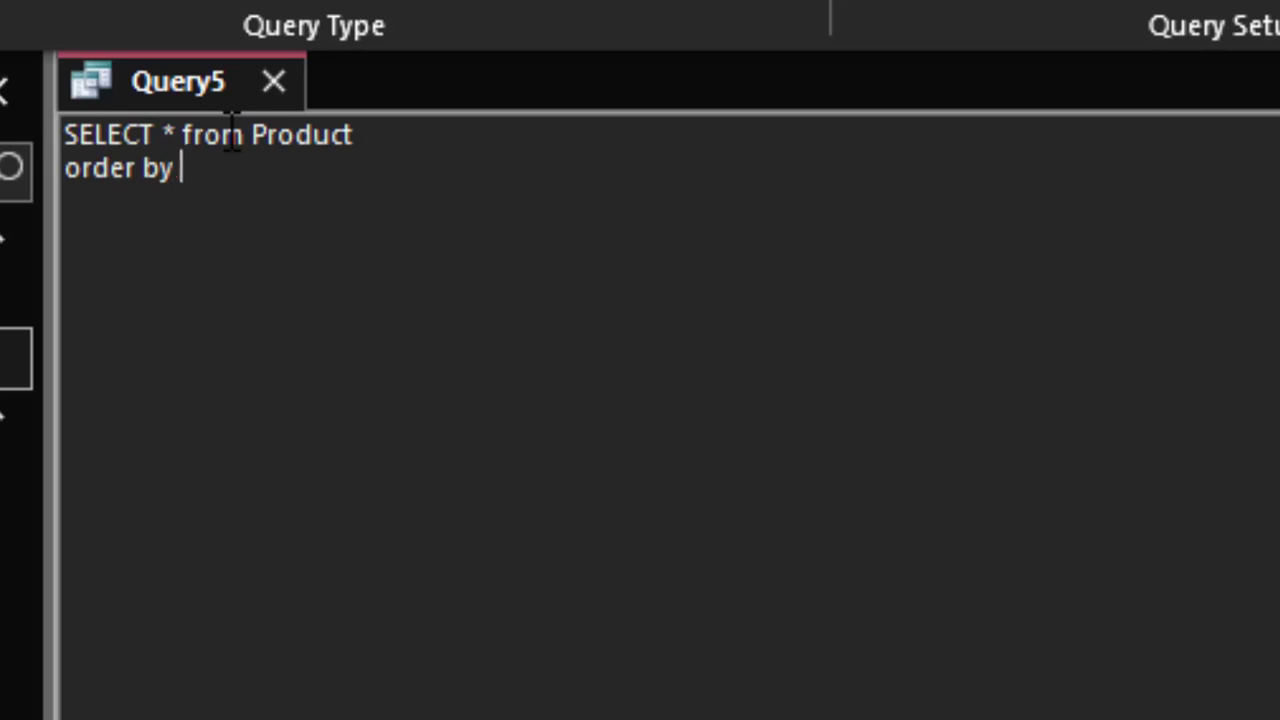
type(" Name")
type("_")
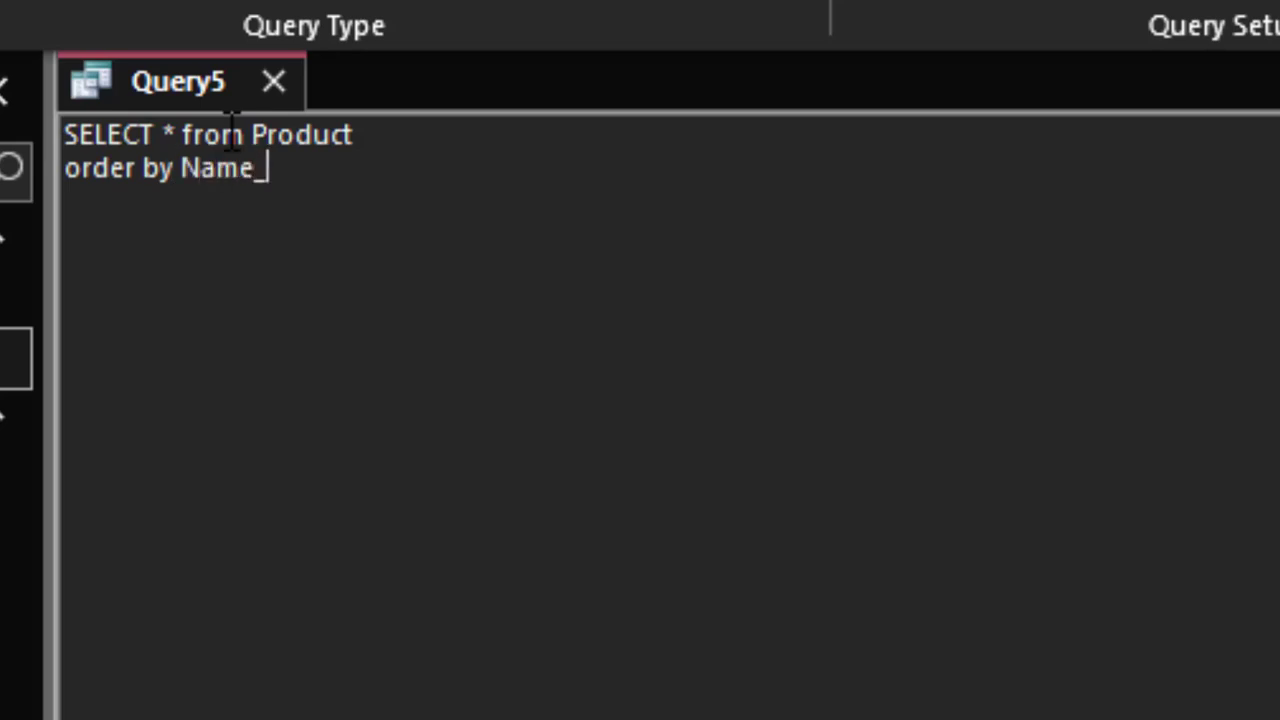
type("of_p")
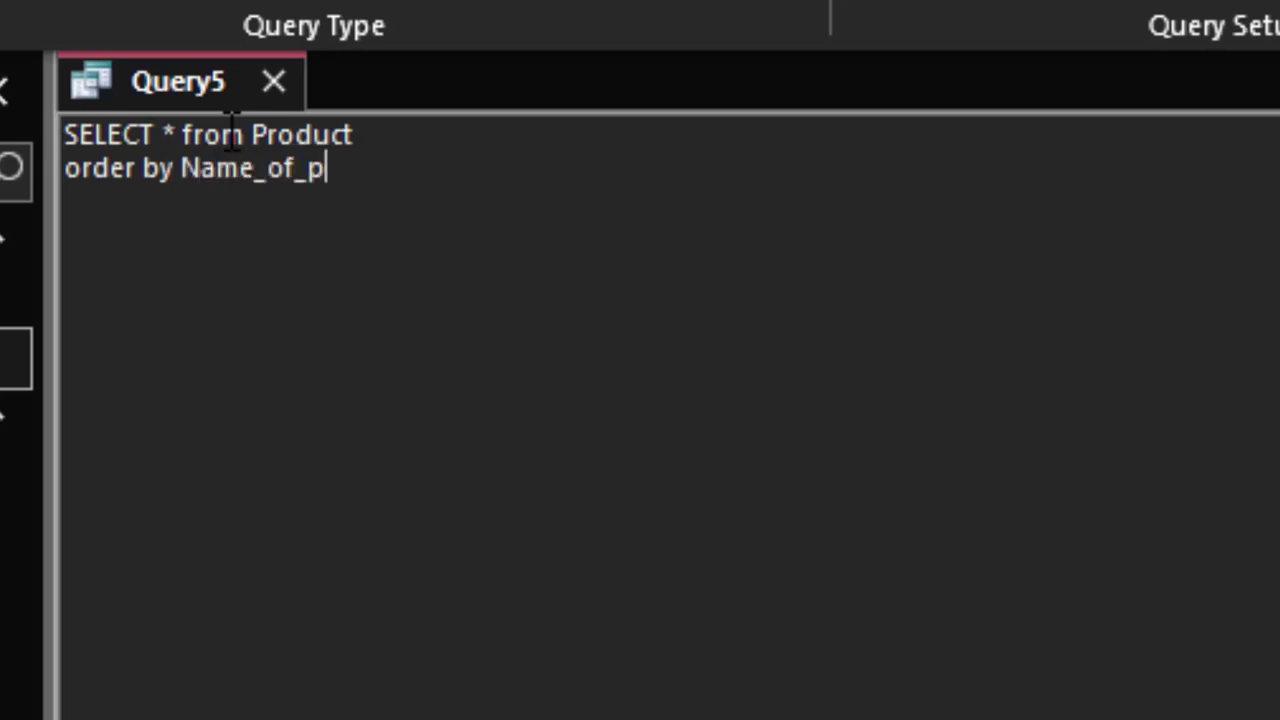
type("rod")
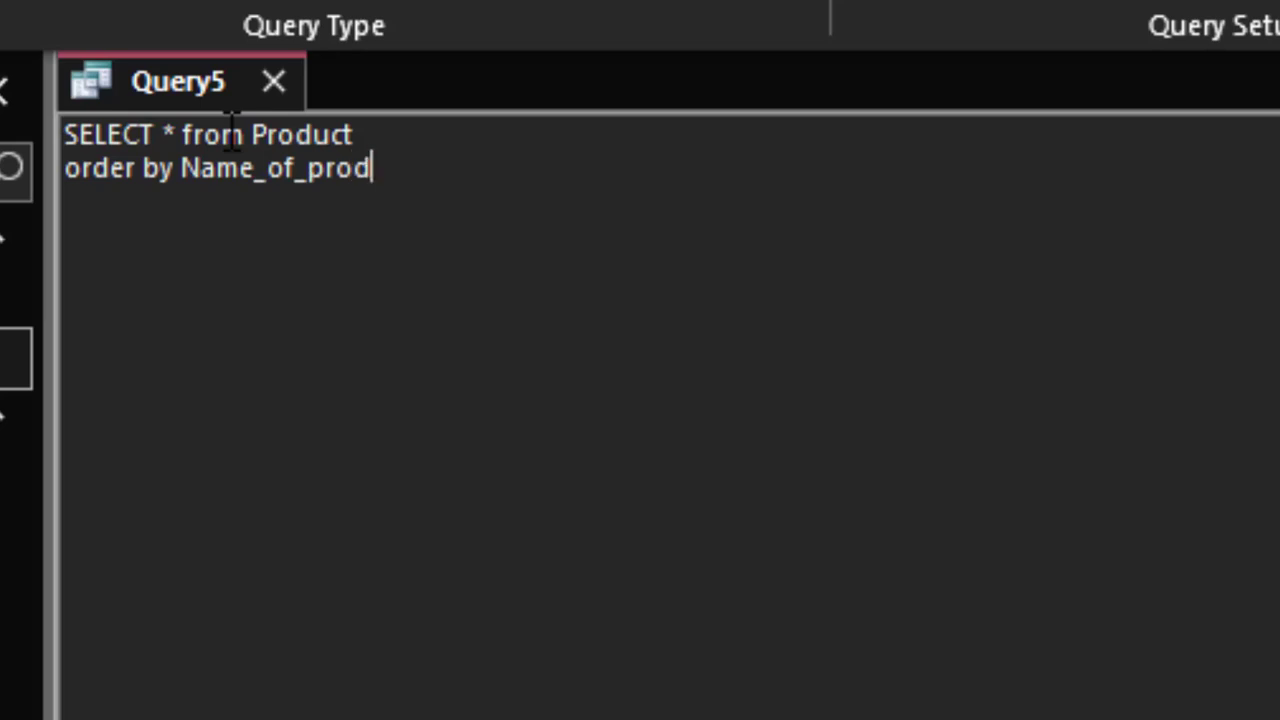
type("uct")
type(";")
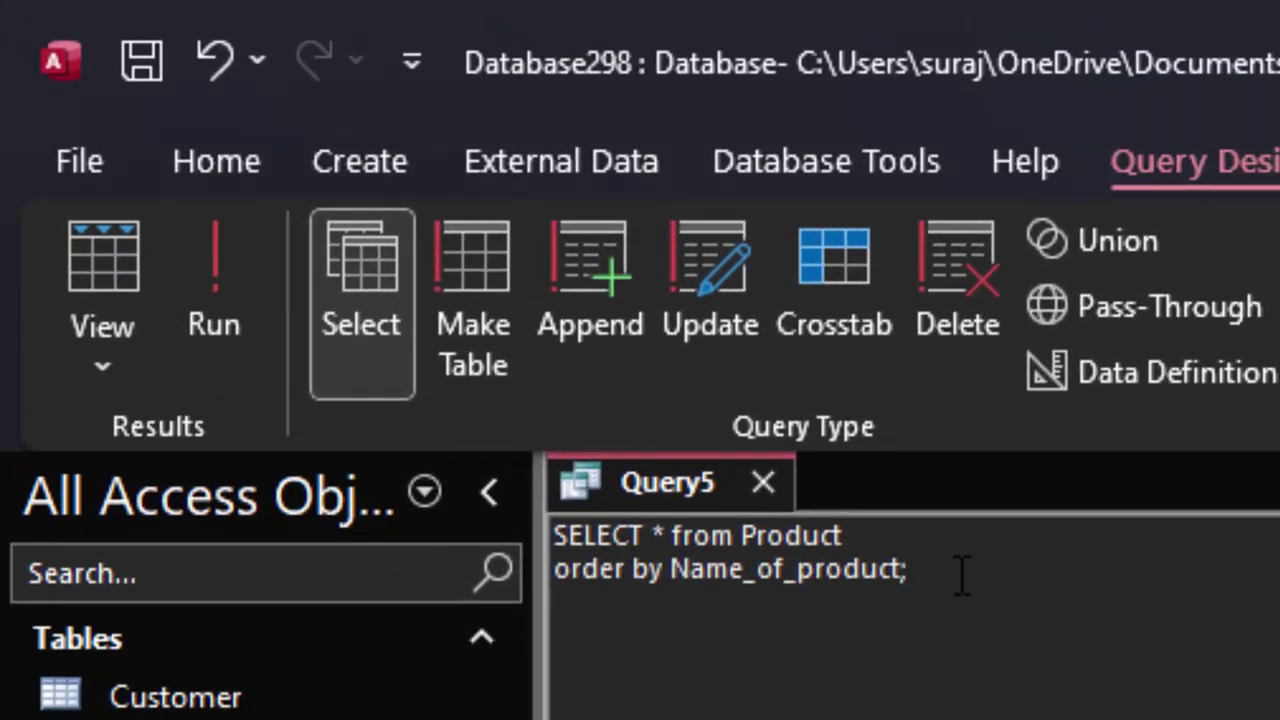
- Run Query5 and review products listed alphabetically: CPU, GPU, Keyboard, Mouse, Printer
left_click_drag(910, 570, 425, 545)
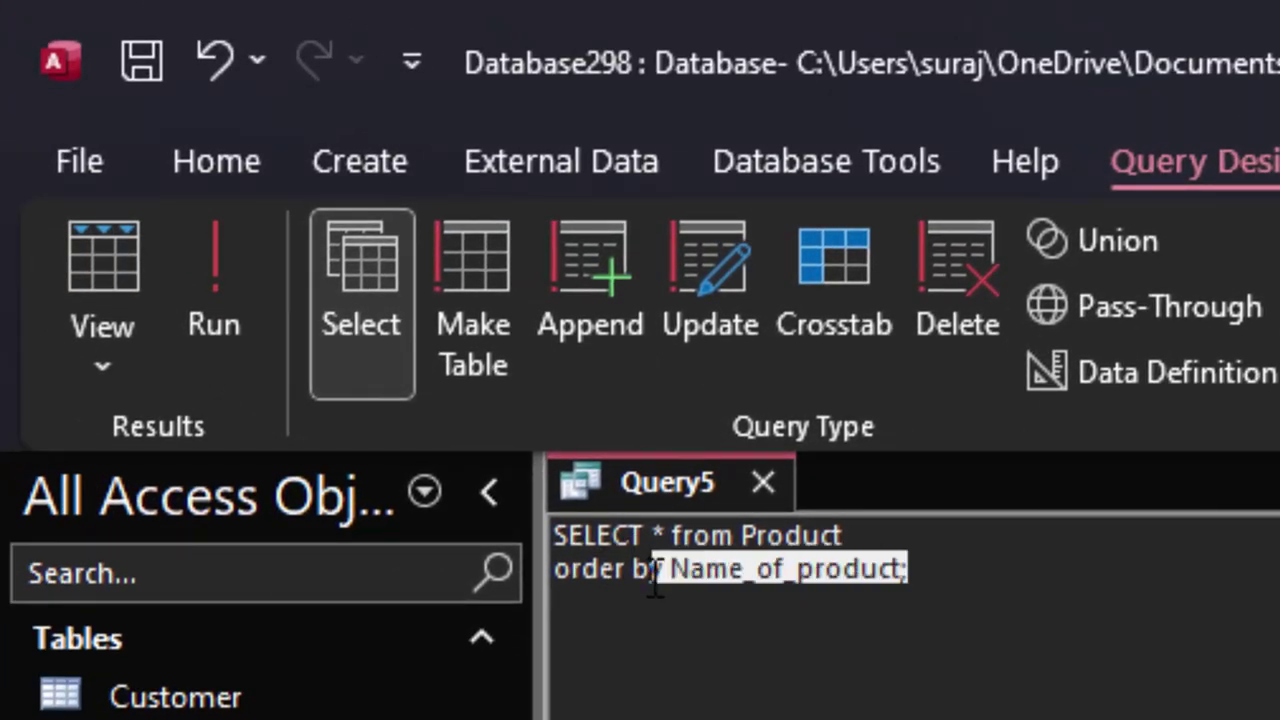
left_click(247, 262)
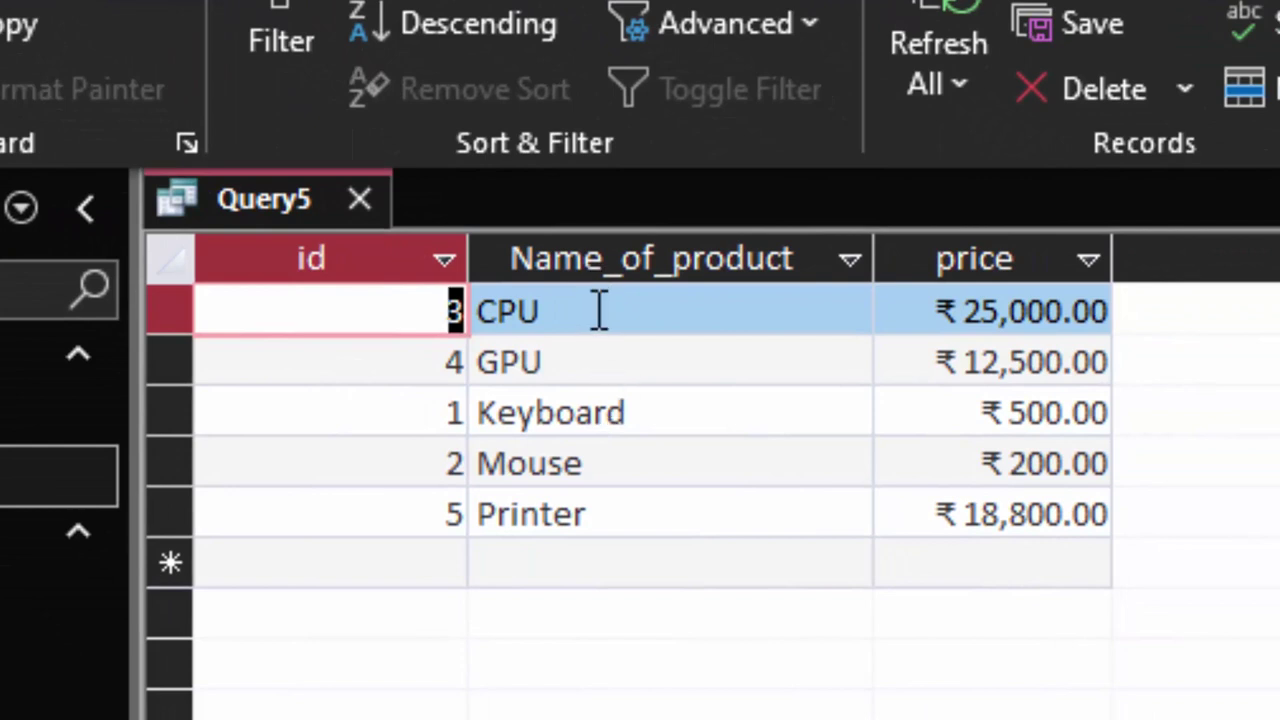
left_click(398, 322)
key("shift+End")
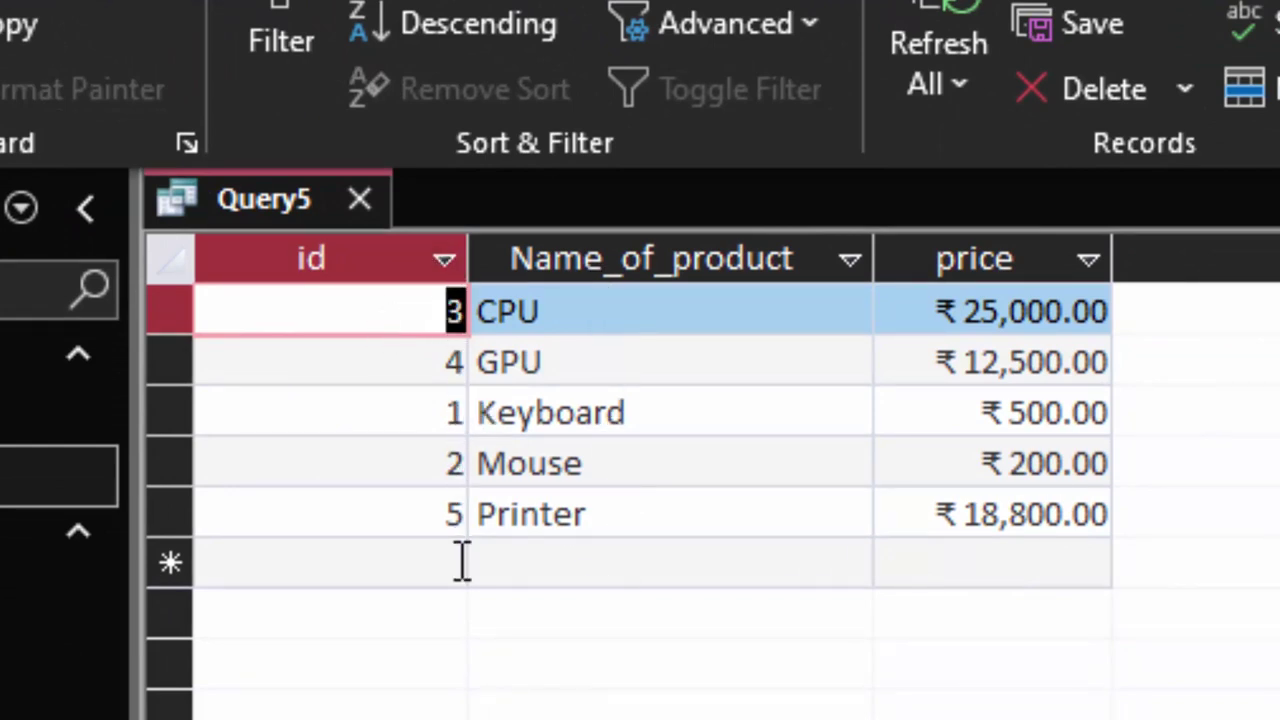